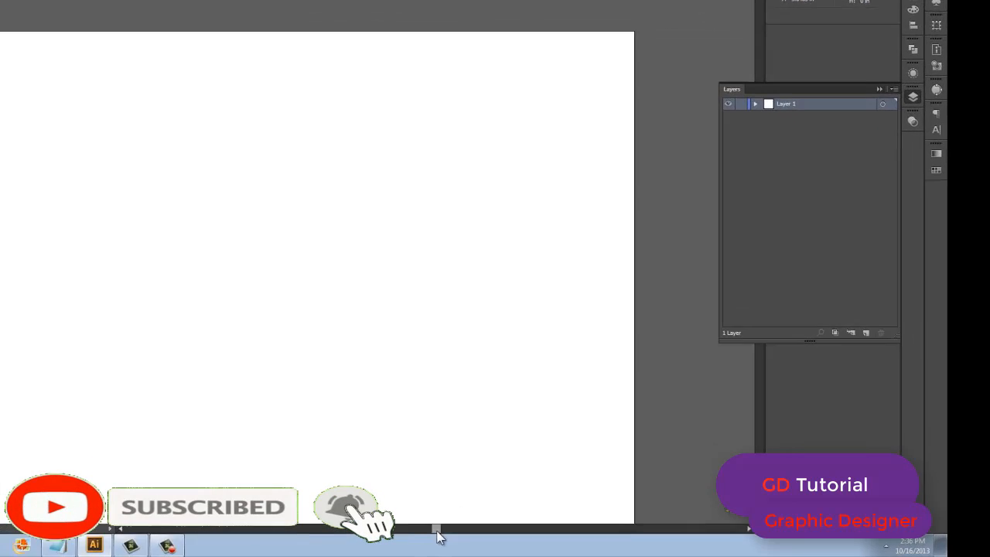
left_click_drag(436, 529, 436, 529)
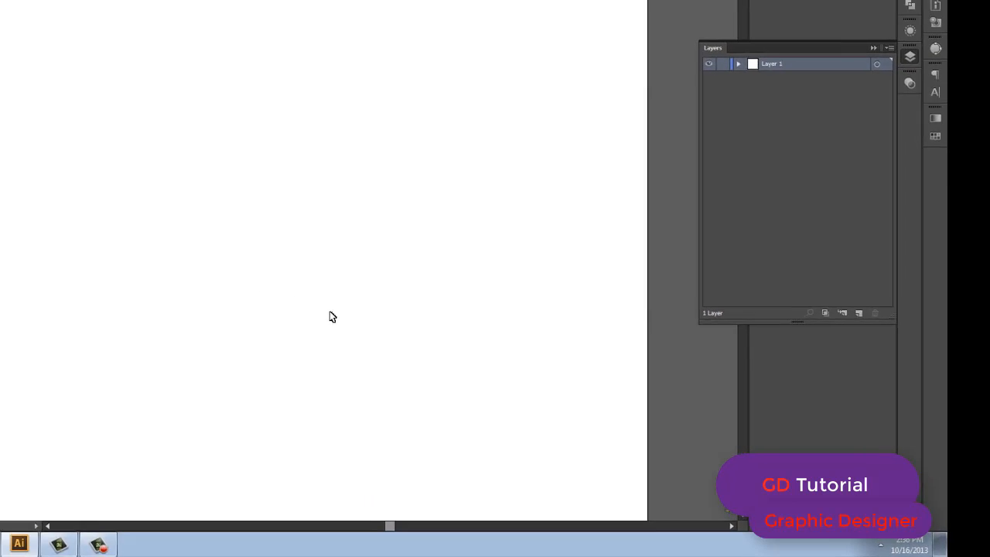
key("i")
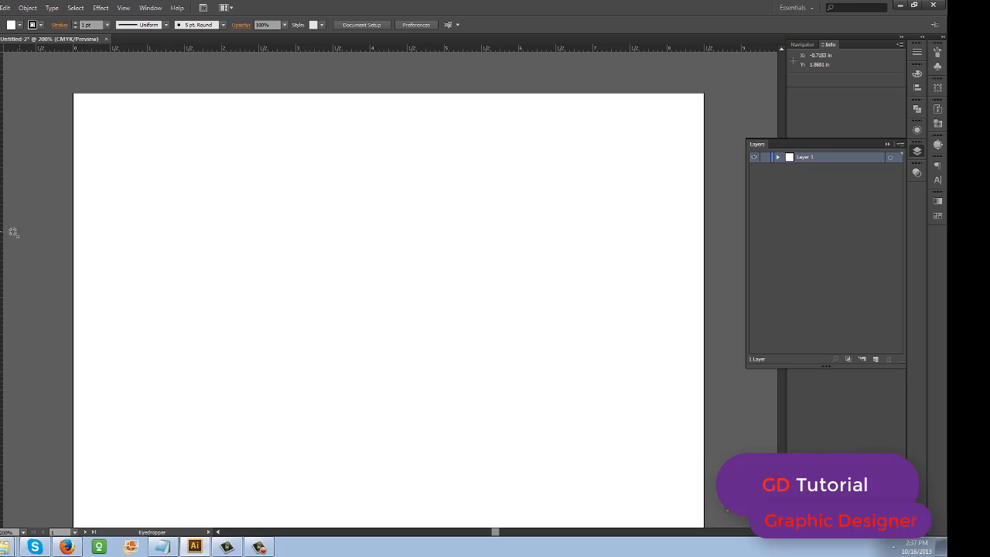
key("v")
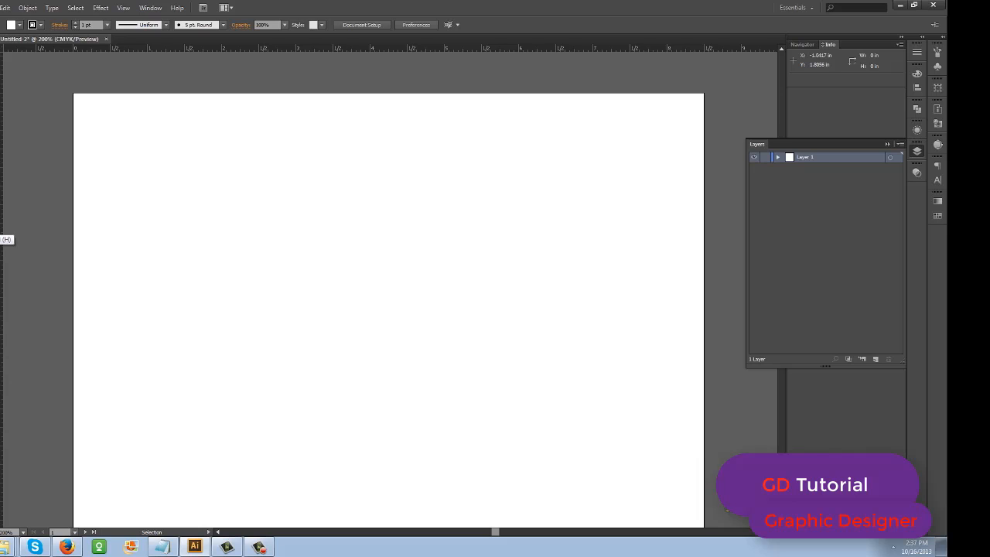
Pan back and forth across the blank artboard with the Hand tool.
left_click(0, 223)
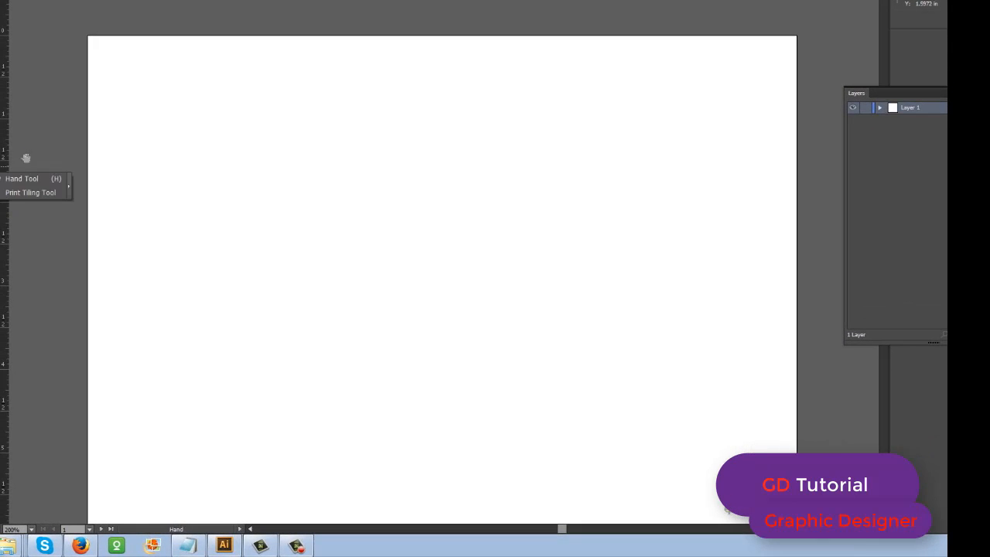
left_click(29, 179)
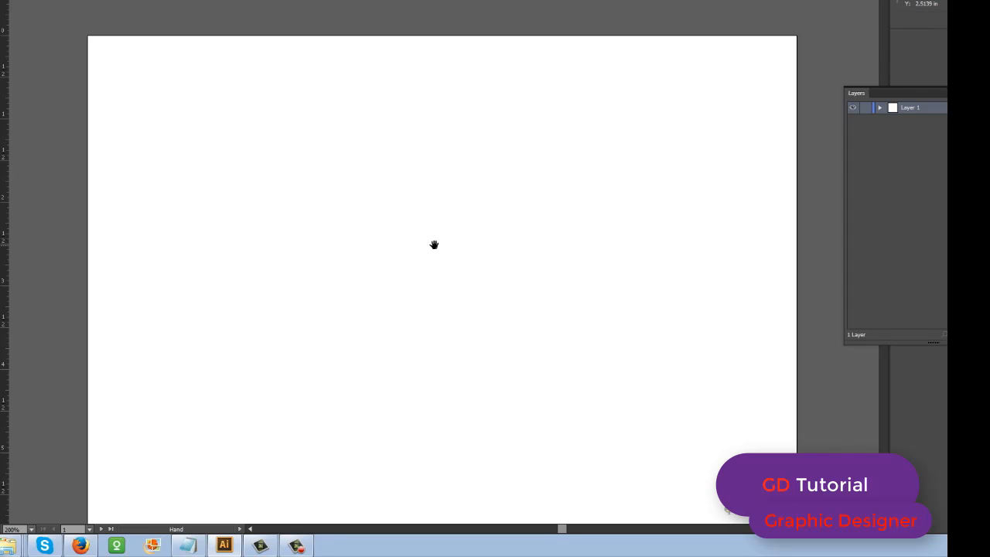
left_click_drag(491, 246, 413, 216)
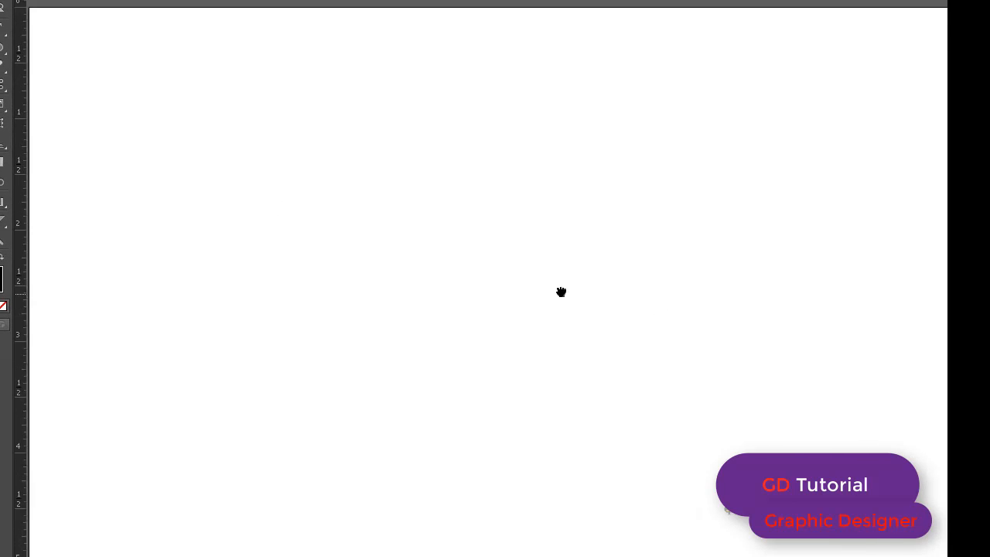
left_click_drag(665, 293, 269, 338)
left_click_drag(600, 321, 612, 321)
left_click_drag(701, 313, 220, 300)
left_click_drag(449, 329, 238, 311)
left_click_drag(386, 314, 526, 321)
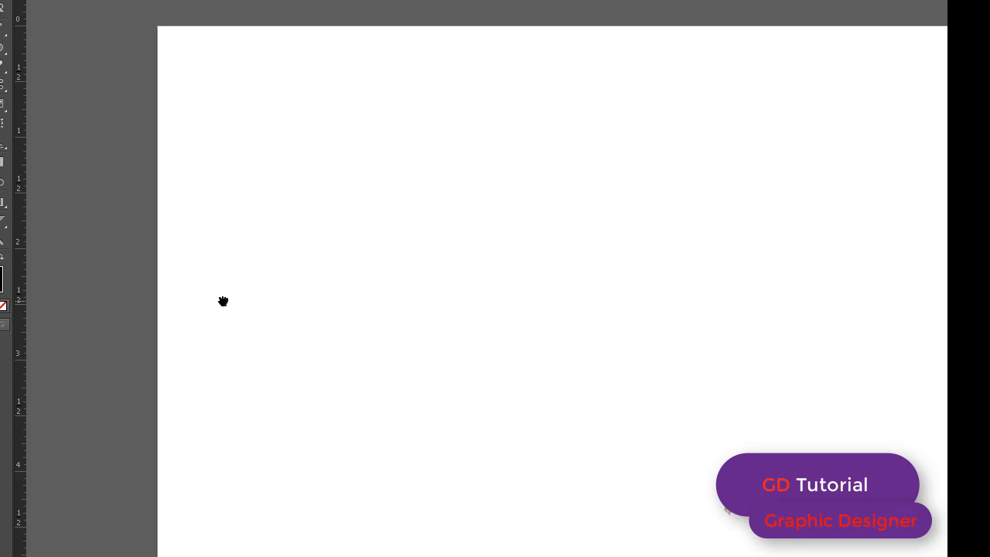
left_click_drag(223, 301, 733, 325)
left_click_drag(536, 320, 928, 326)
left_click_drag(489, 333, 654, 307)
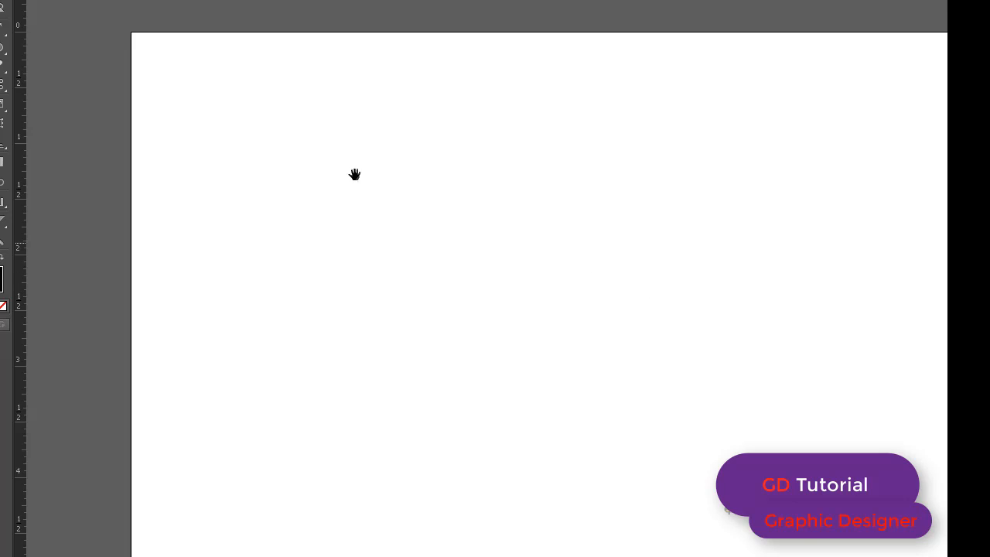
Draw an ellipse and two circles of different sizes overlapping in a horizontal row, the last circle about 3.31 in across.
left_click(3, 47)
left_click_drag(297, 153, 608, 434)
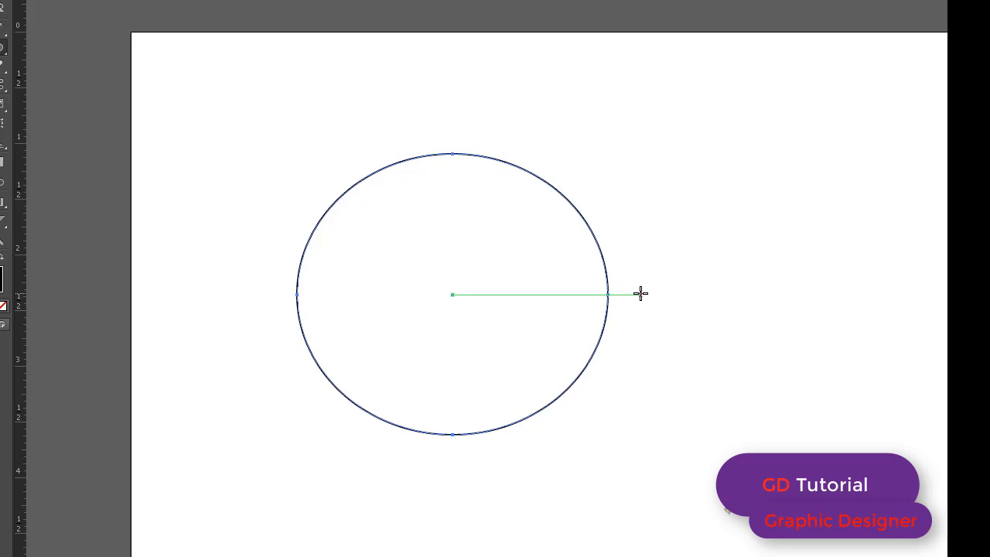
left_click_drag(641, 293, 777, 363)
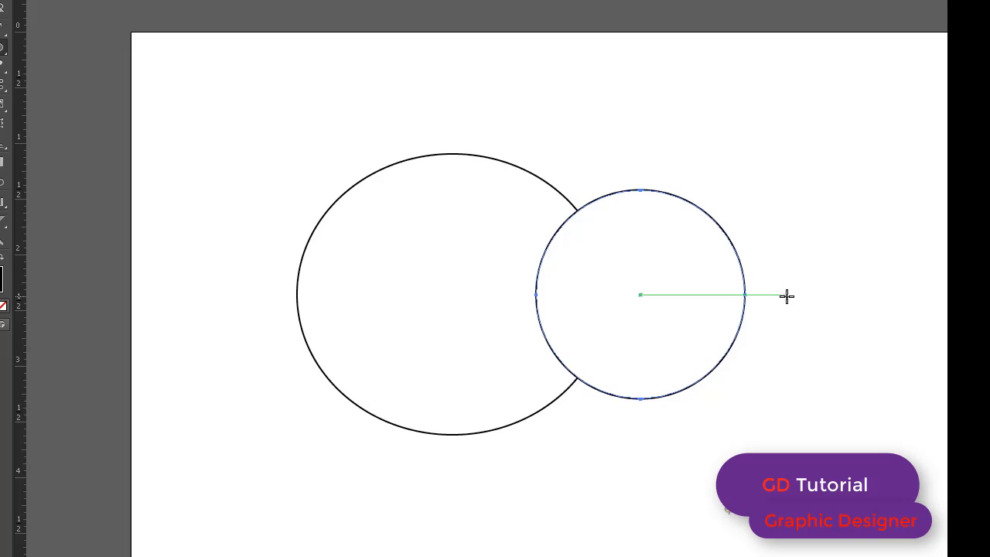
left_click_drag(775, 294, 954, 402)
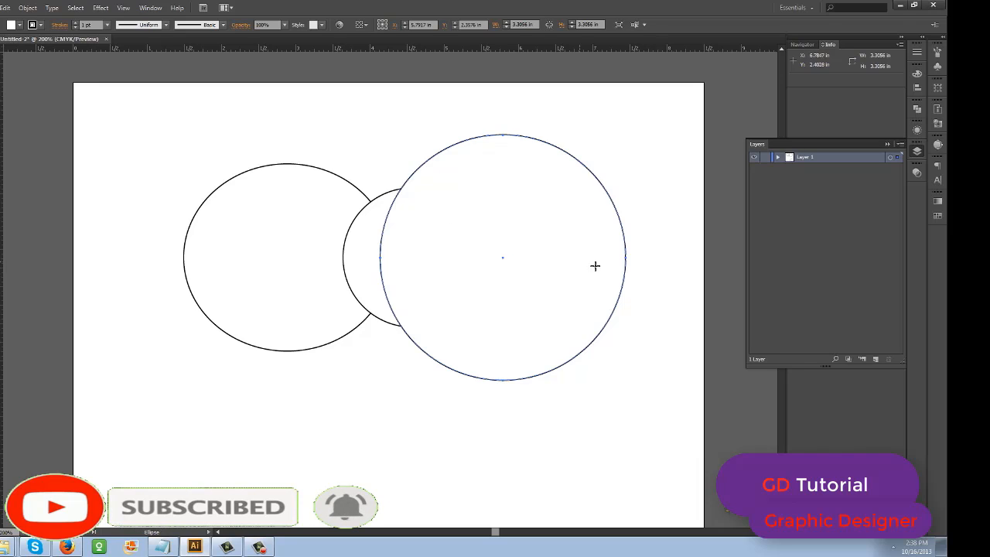
Draw a fourth circle about 2.56 in across from its centre, overlapping the right side of the largest circle.
key("h")
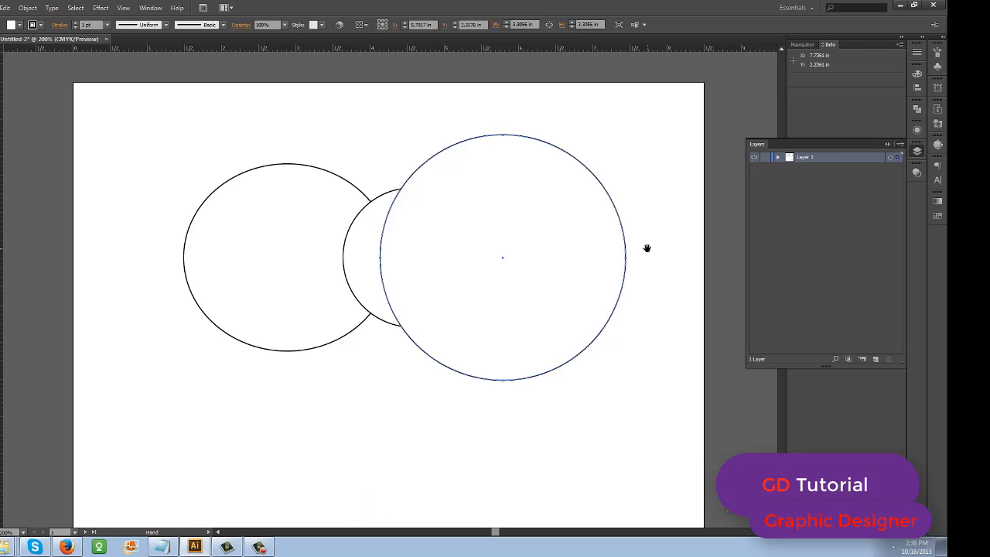
key("l")
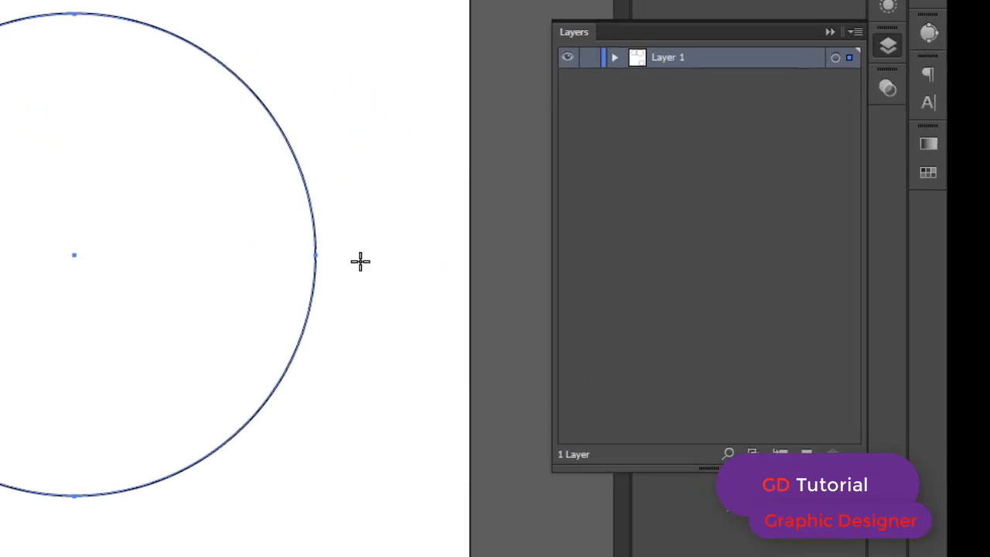
key("space")
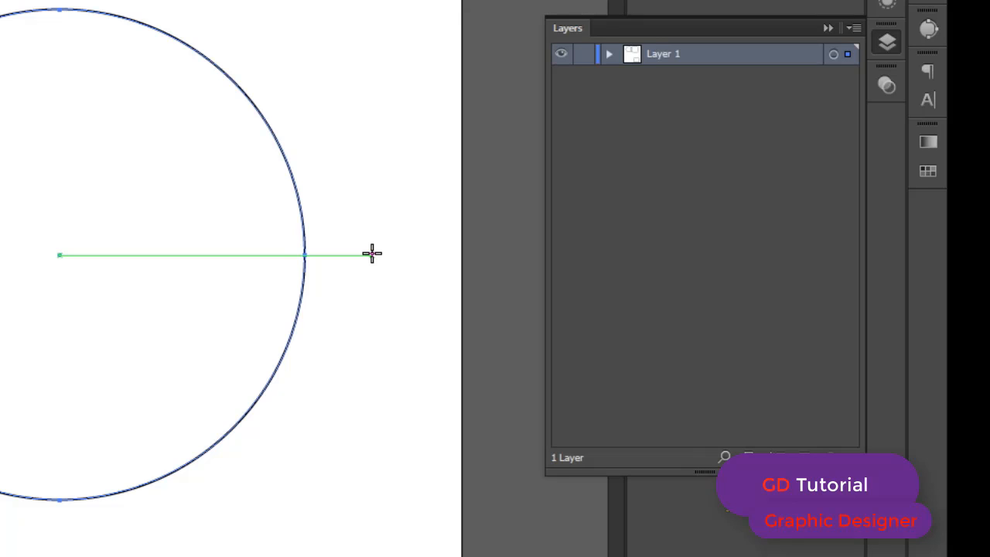
key("Down")
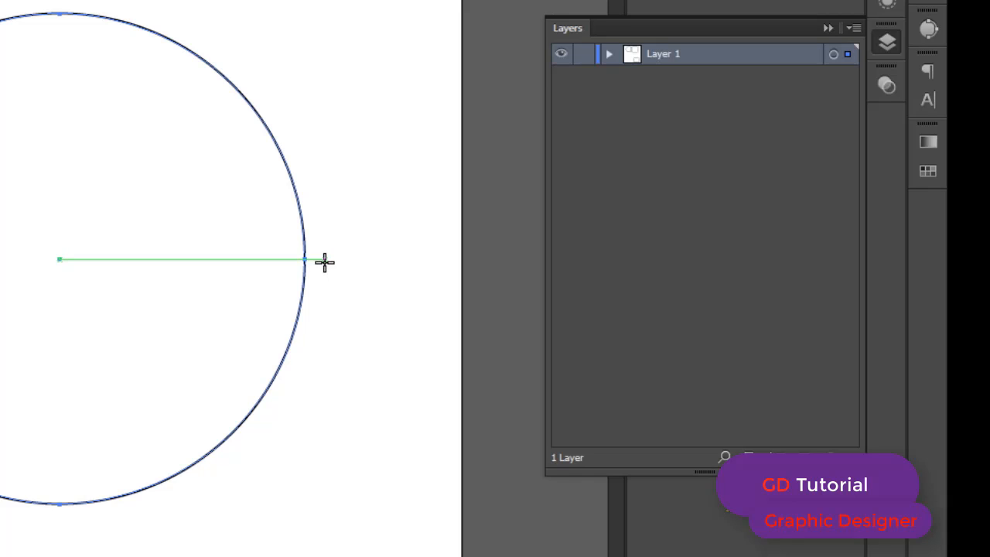
left_click_drag(326, 262, 420, 448)
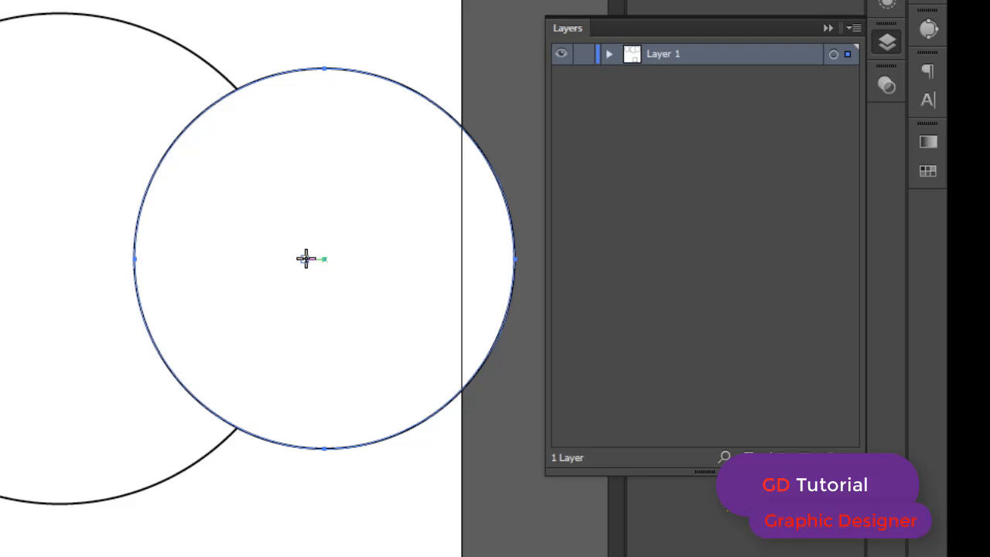
Zoom in closely on the circles, pan across them, and zoom back out to 200%.
key("ctrl+space")
left_click_drag(46, 192, 330, 358)
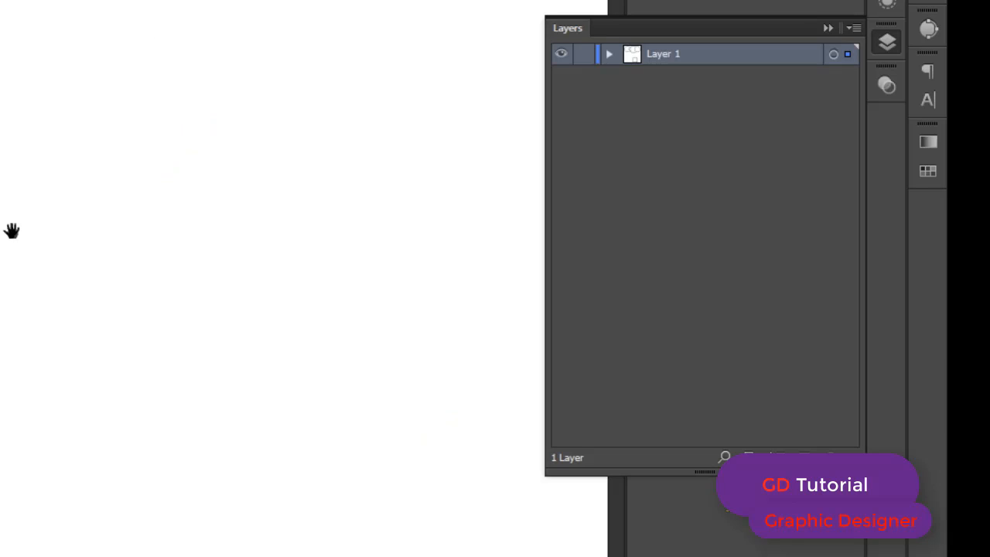
left_click_drag(117, 240, 190, 306)
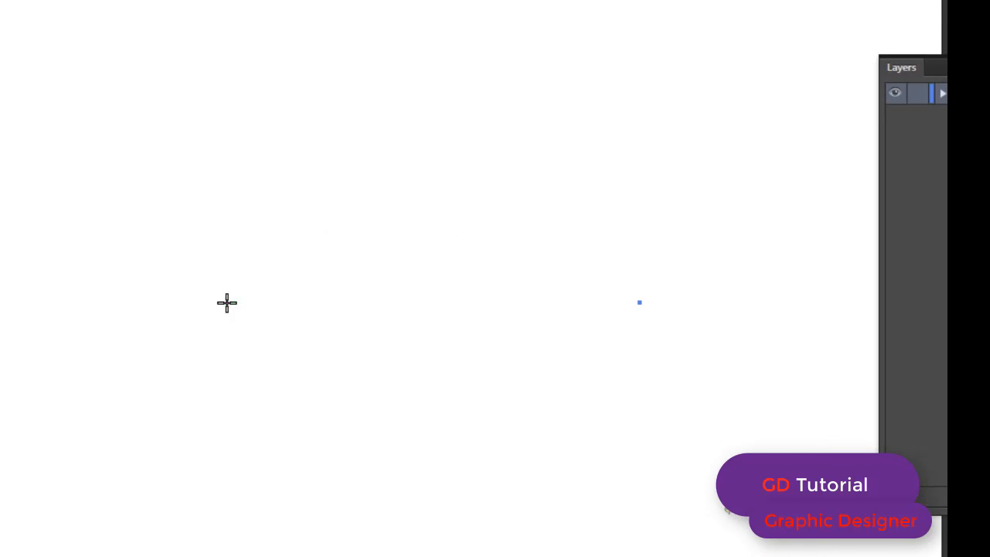
left_click(226, 302)
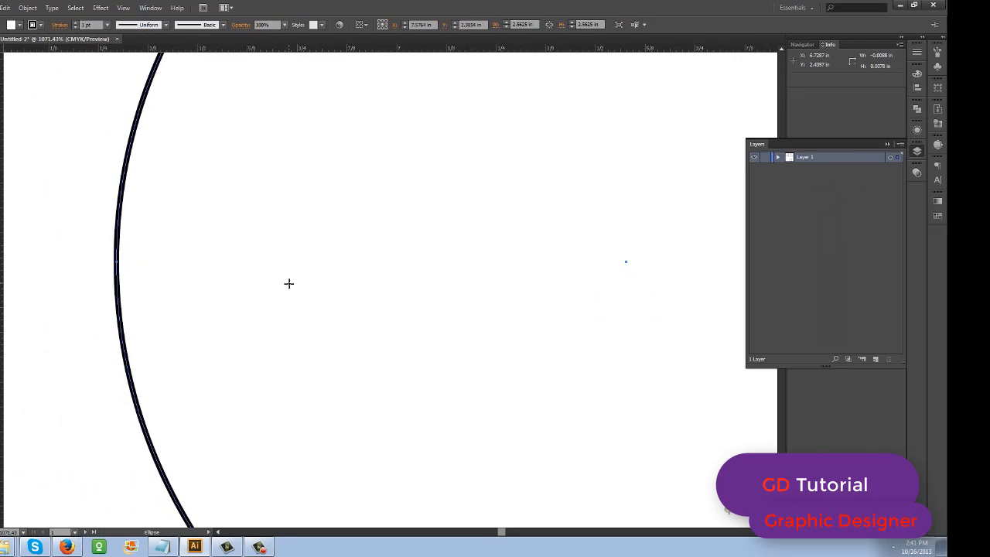
key("z")
left_click(288, 283, "alt")
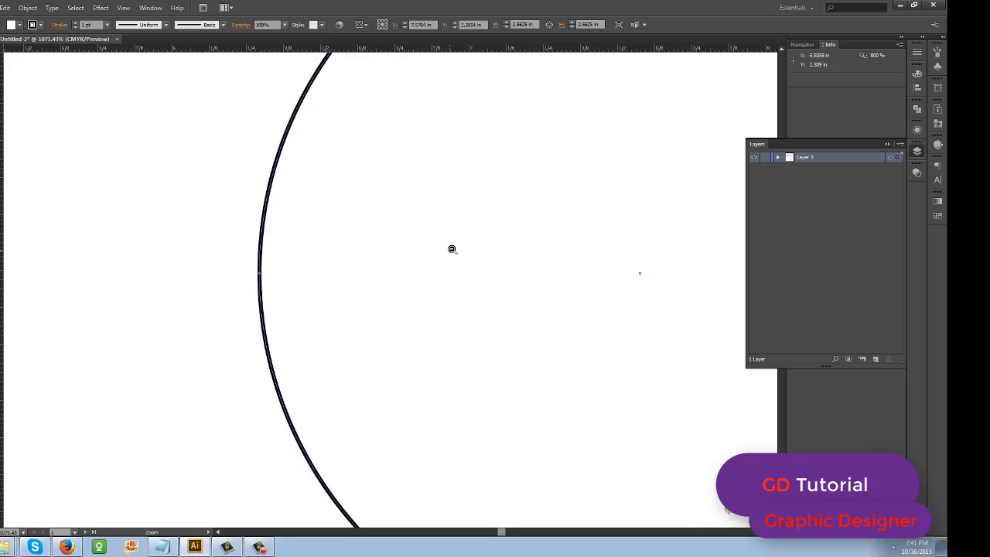
left_click(433, 281, "alt")
left_click(395, 306, "alt")
left_click(355, 304, "alt")
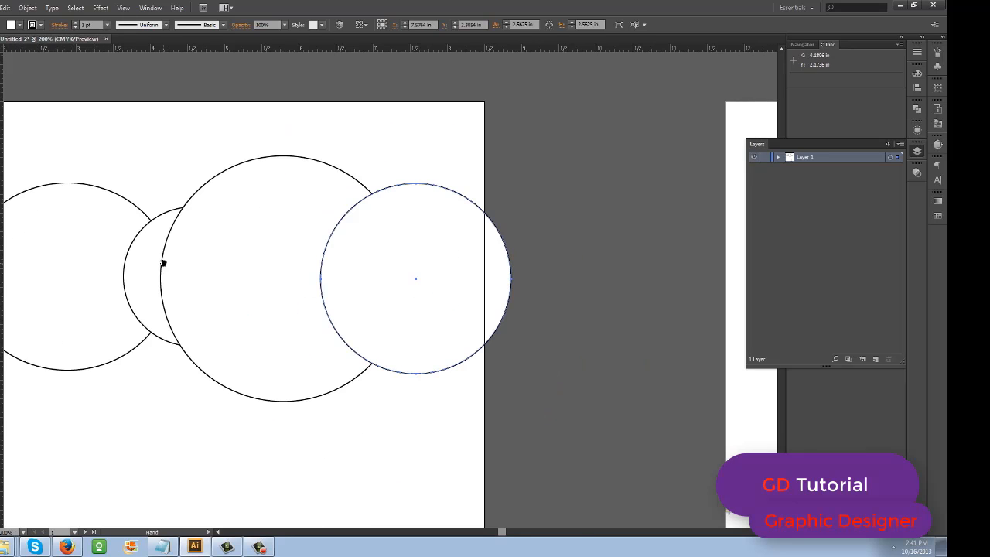
left_click(235, 274, "alt")
Select all four overlapping shapes on the artboard and delete them.
key("a")
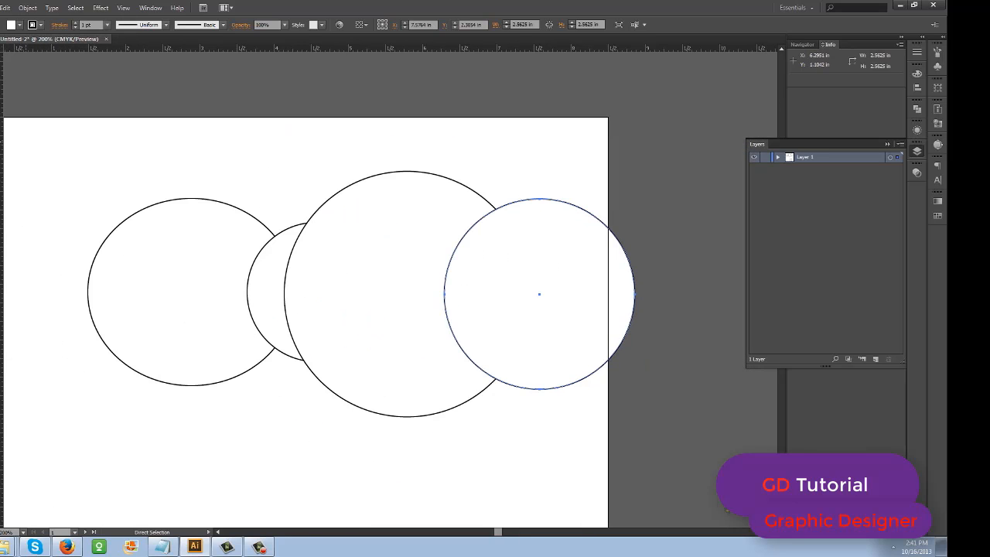
left_click_drag(55, 129, 652, 461)
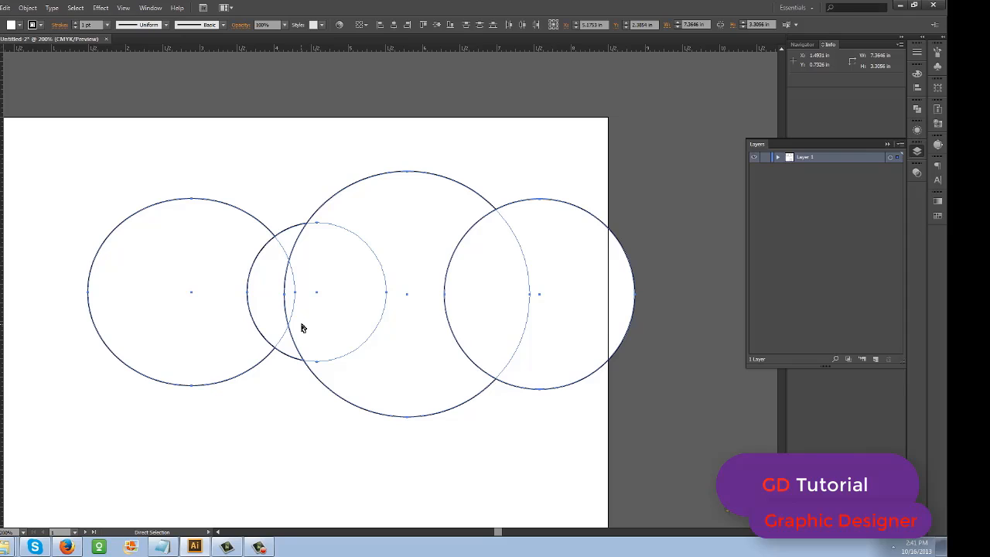
key("space")
key("space")
left_click_drag(300, 324, 290, 303)
key("Delete")
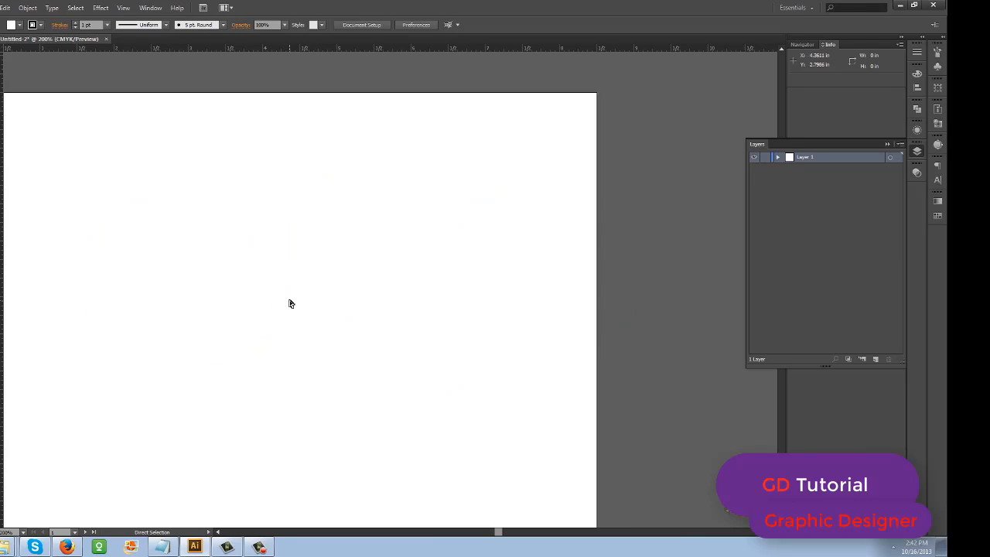
key("v")
key("z")
key("a")
key("z")
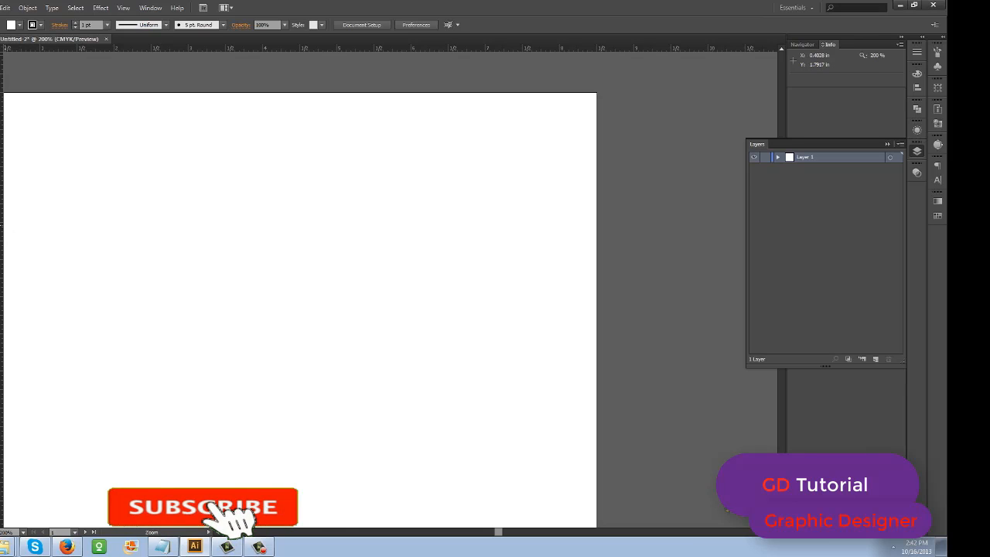
Draw a circle about 1.68 in across in the artboard's upper left and swap its fill and stroke colours.
key("space")
left_click_drag(151, 290, 242, 274)
key("l")
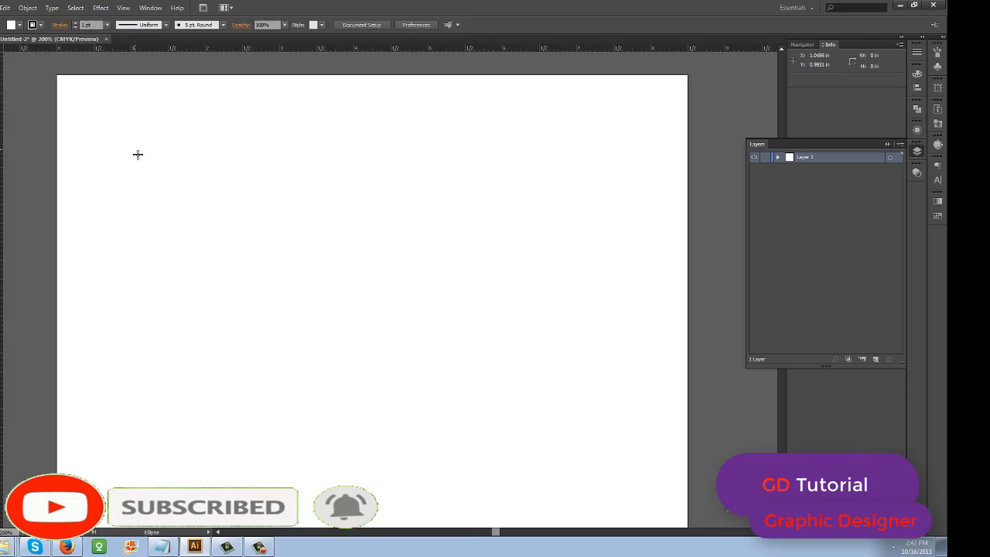
left_click_drag(164, 190, 232, 321)
key("a")
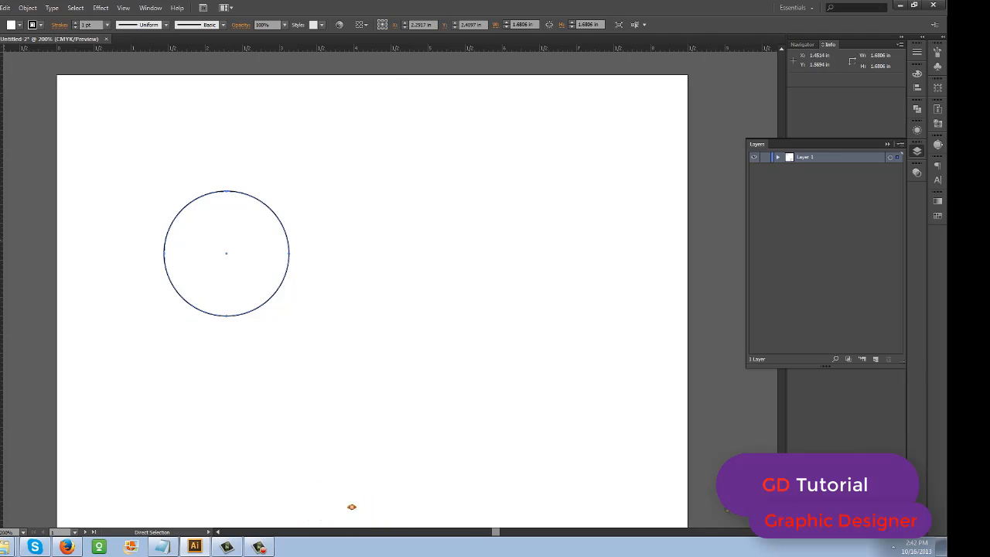
key("shift+x")
Duplicate the black circle horizontally to the artboard's upper right, and place another copy below, centred between the two.
left_click_drag(193, 267, 501, 269)
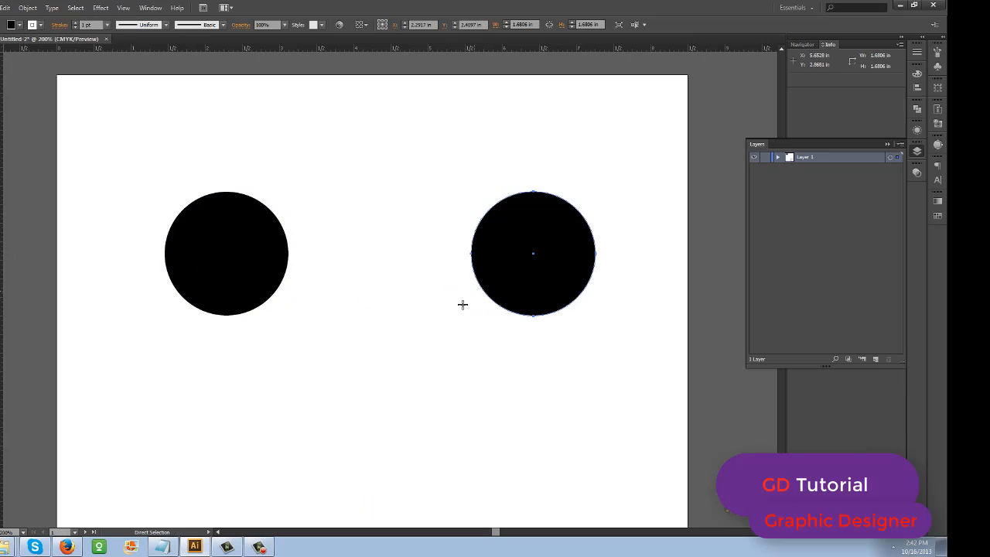
left_click_drag(521, 316, 425, 416)
mouse_move(392, 468)
left_mouse_down()
mouse_move(406, 459)
mouse_move(396, 464)
left_mouse_up()
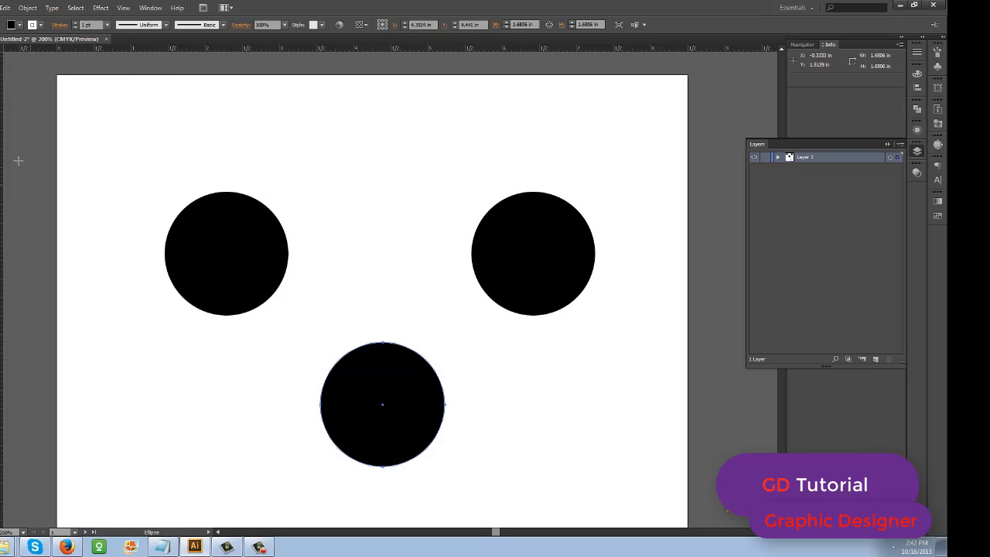
key("a")
key("v")
key("z")
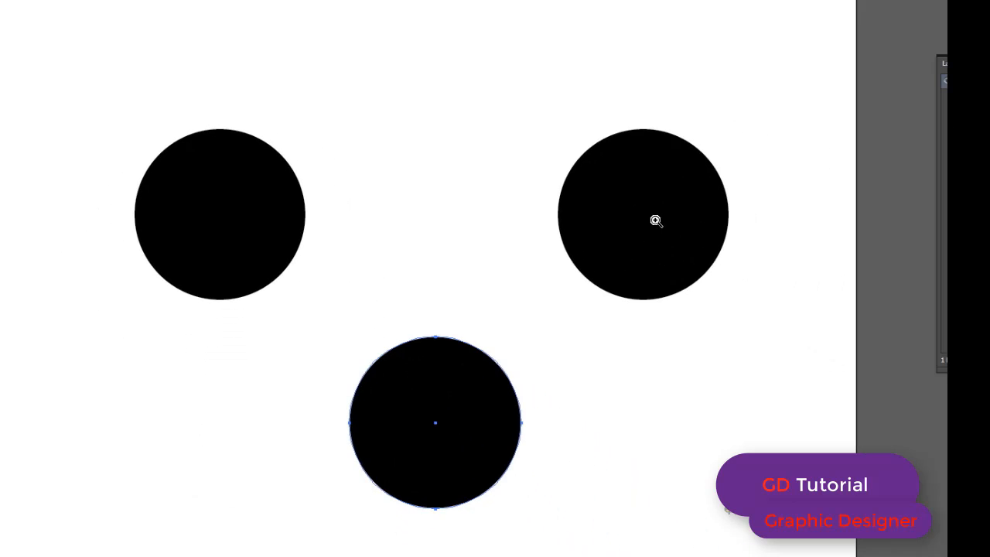
Fill the upper-right circle with the red-pink colour #d82a5b.
key("v")
left_click(656, 223)
left_click(447, 423, "shift")
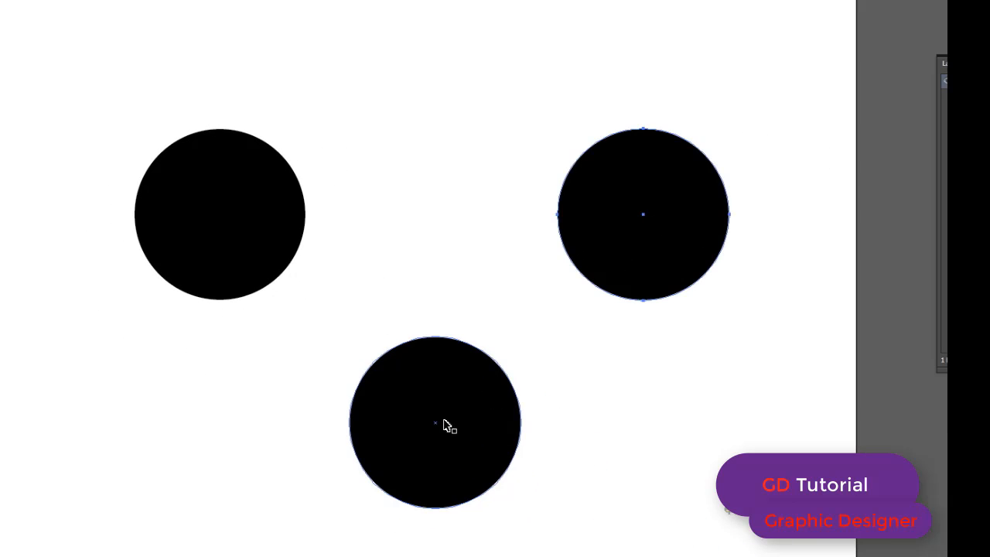
double_click(4, 301)
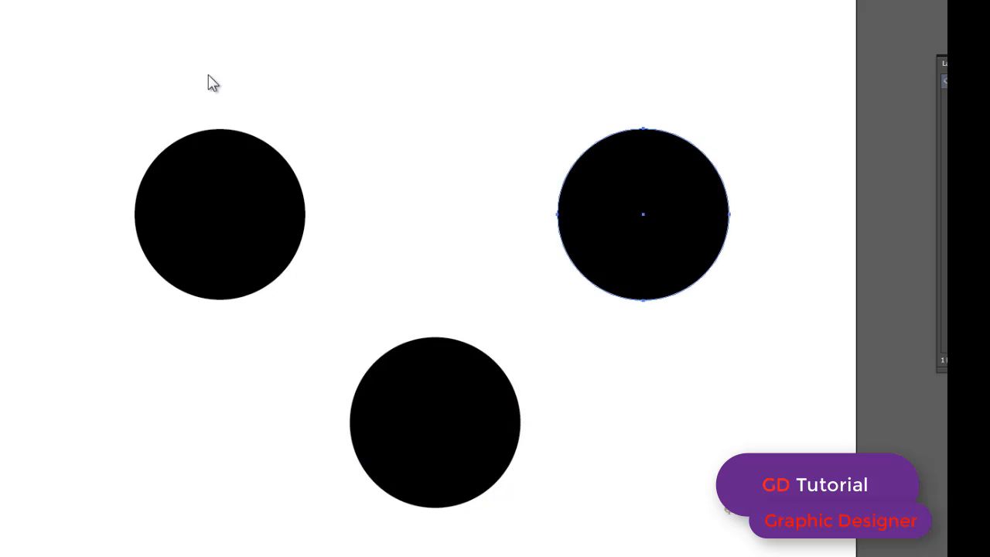
type("d82a5b")
left_click(338, 75)
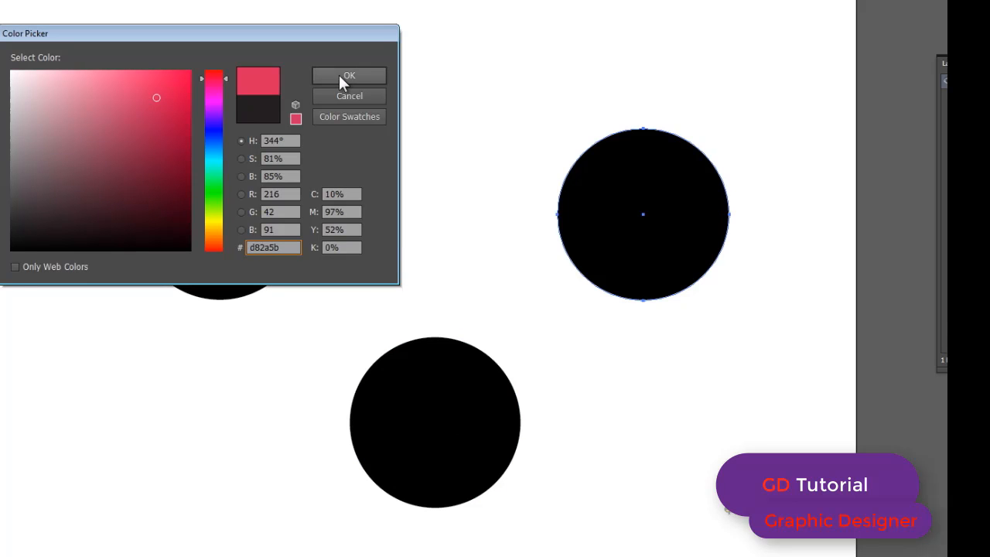
Fill the lower centre circle with the blue-violet colour #4a1ae2.
left_click(459, 438)
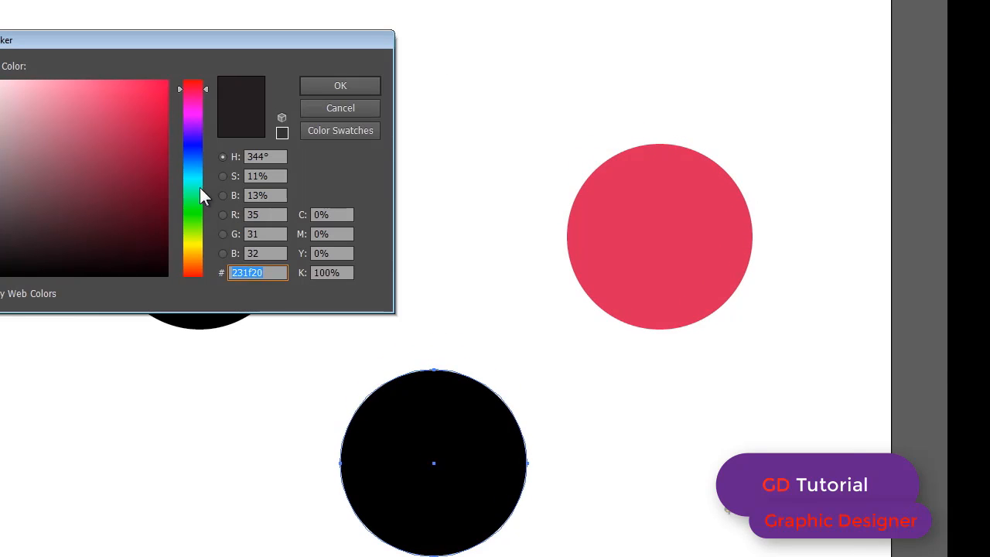
left_click(198, 137)
left_click(86, 136)
left_click(146, 102)
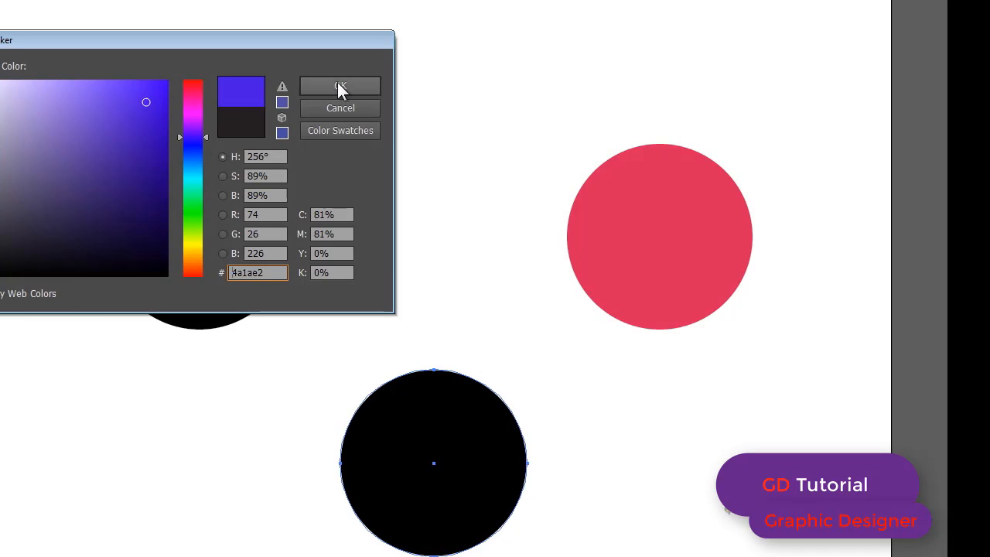
left_click(338, 88)
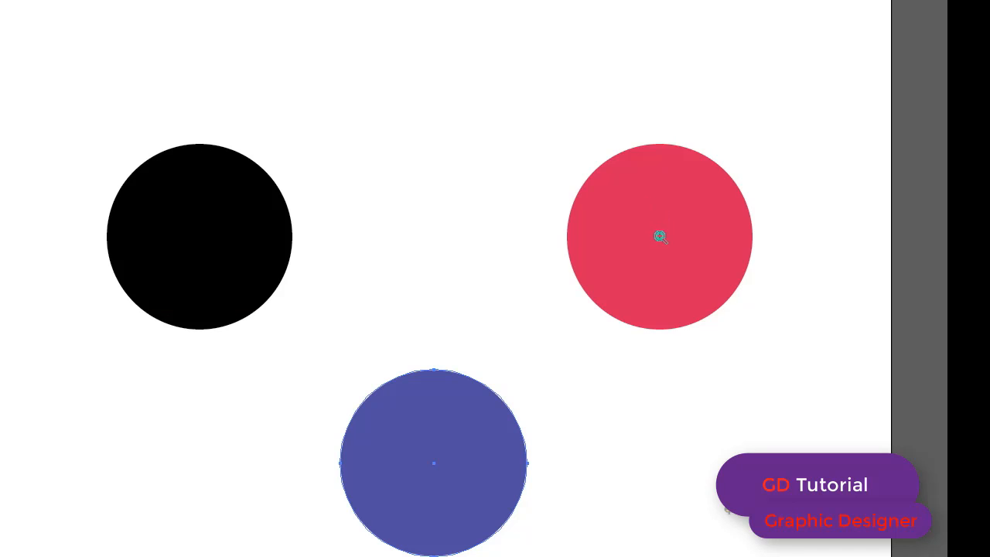
Inspect the red circle at high magnification and bring all three circles back into view.
left_click(663, 236)
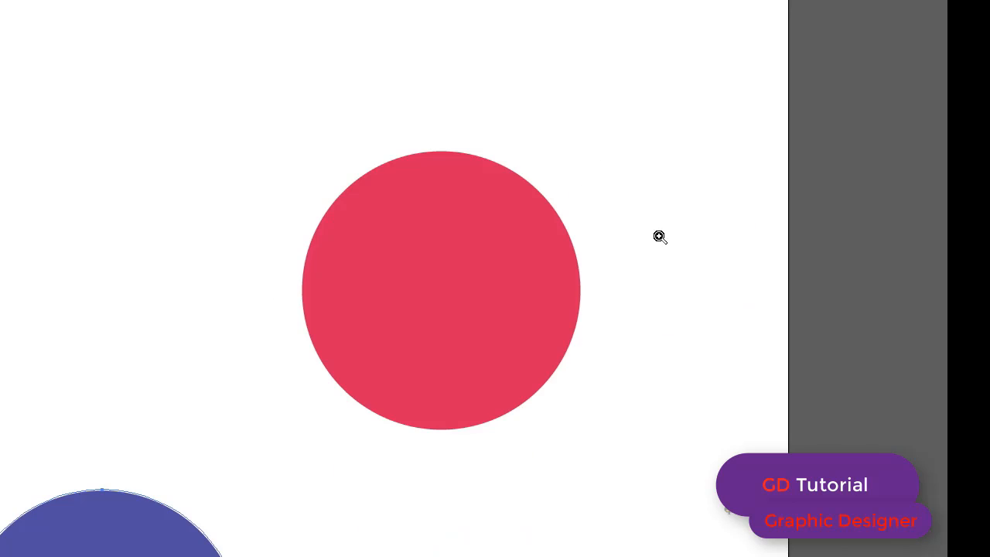
left_click(443, 289)
left_click(450, 287)
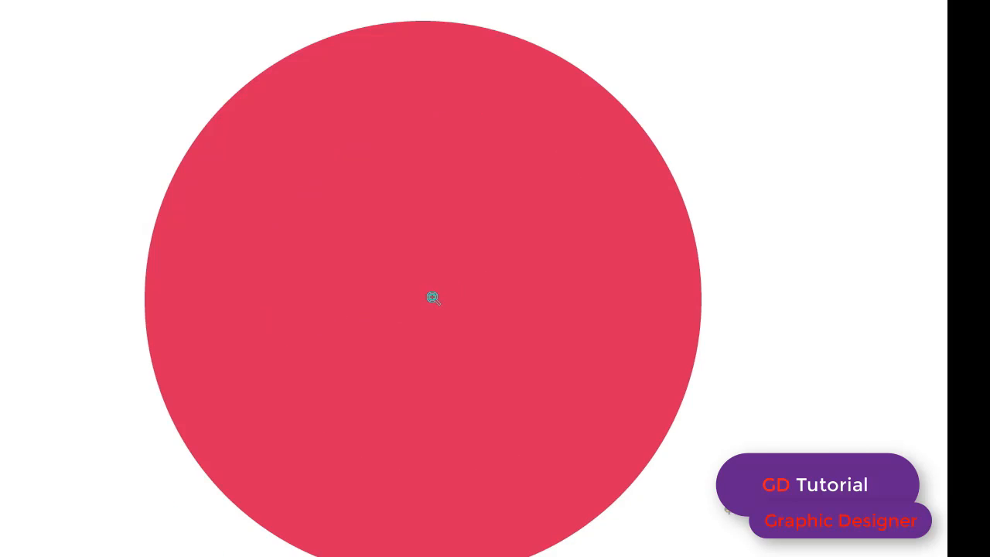
left_click(430, 297)
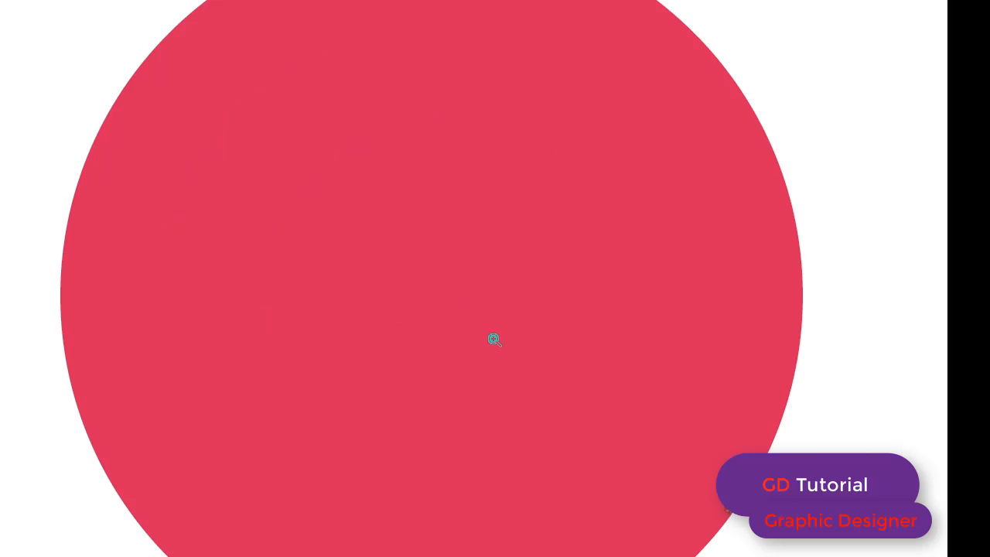
left_click(421, 338, "alt")
left_click(374, 252, "alt")
left_click(333, 367, "alt")
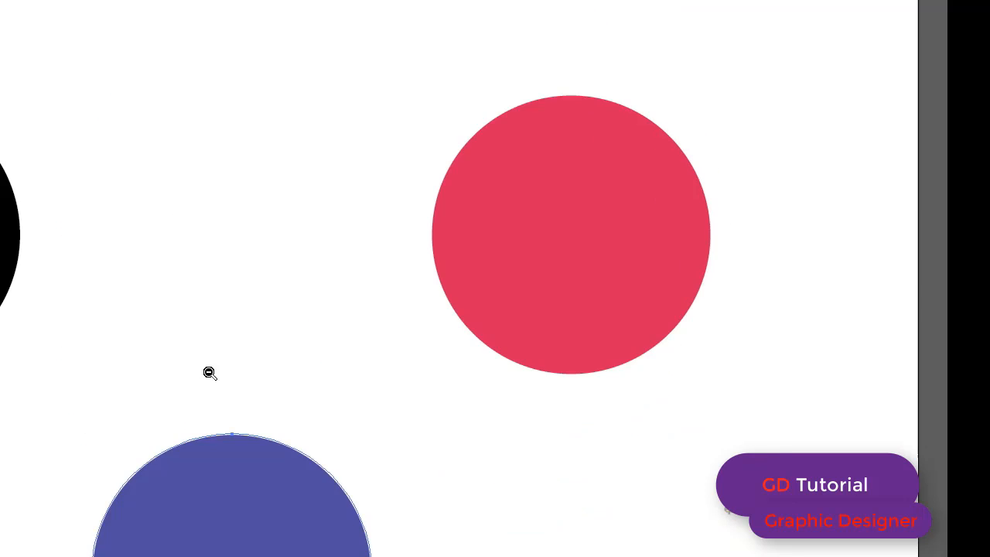
left_click(239, 372, "alt")
left_click_drag(430, 217, 458, 222)
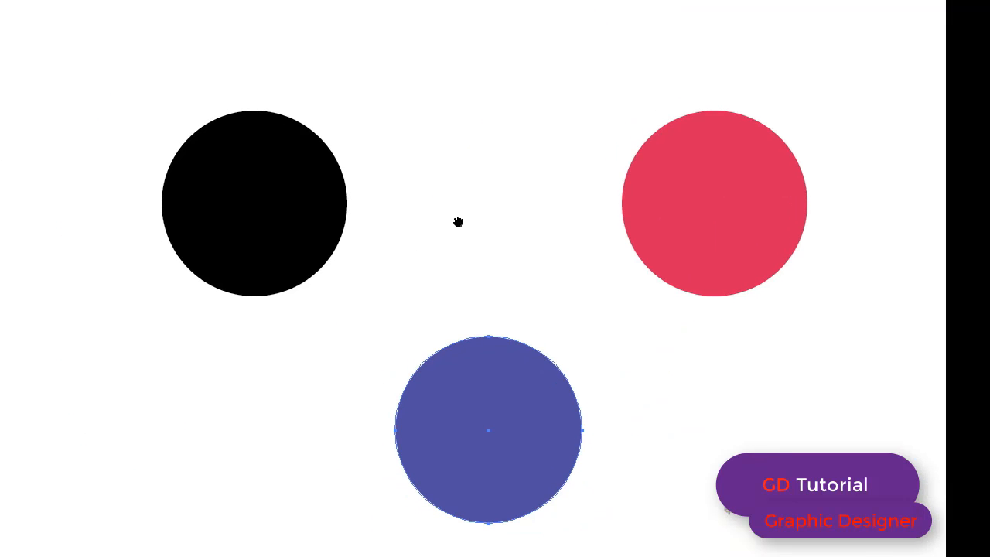
Examine the blue circle up close and recentre the view on all three circles at 200%.
left_click(488, 433)
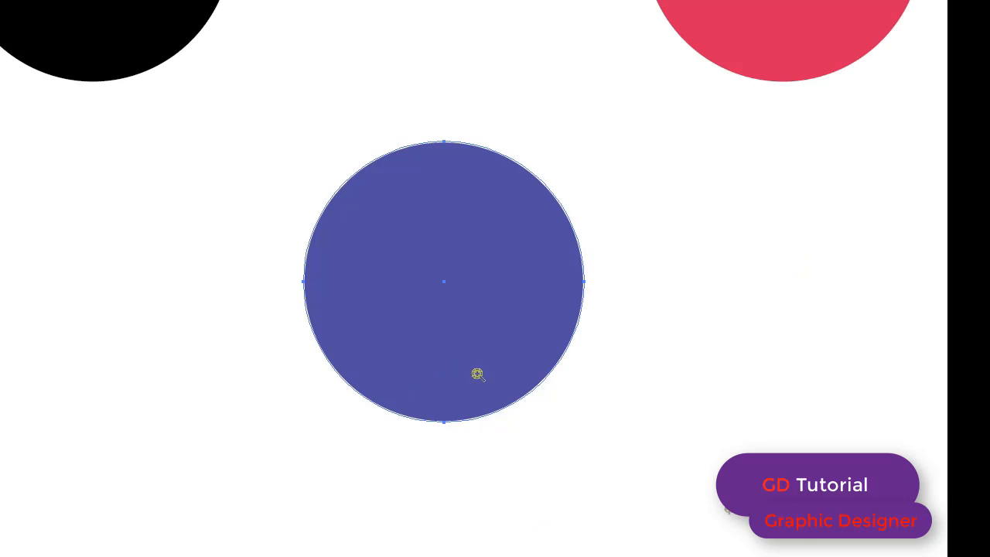
left_click(442, 280)
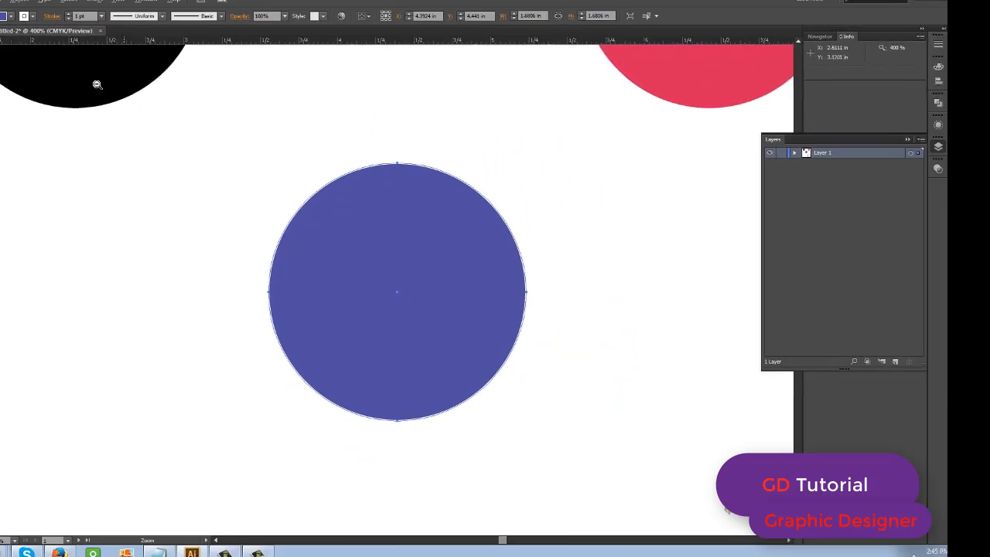
left_click(96, 84, "alt")
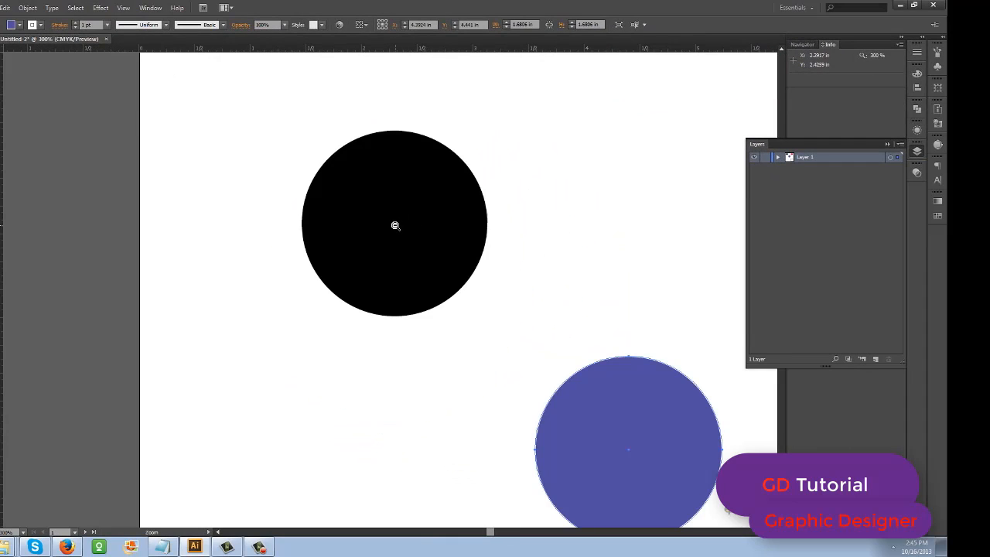
left_click(395, 221, "alt")
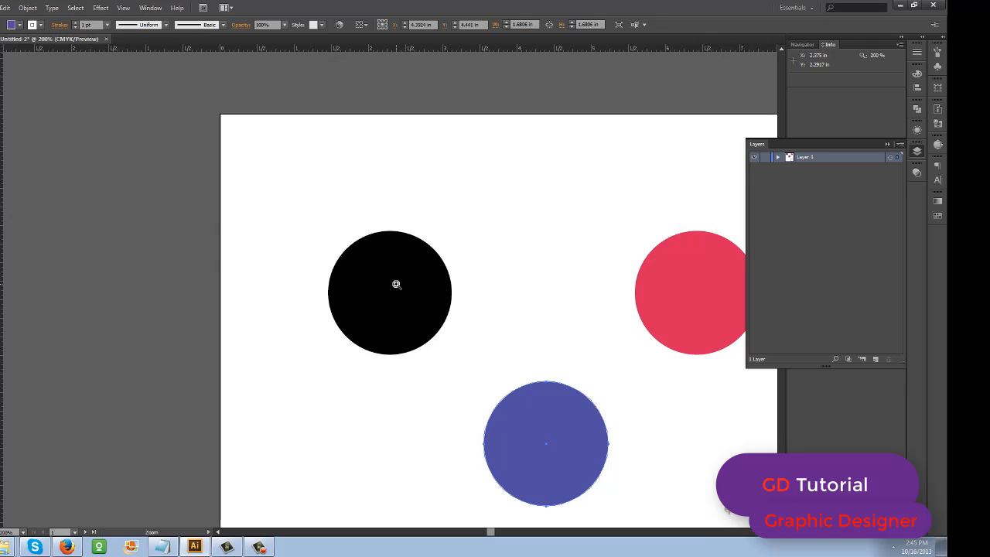
left_click_drag(575, 298, 381, 252)
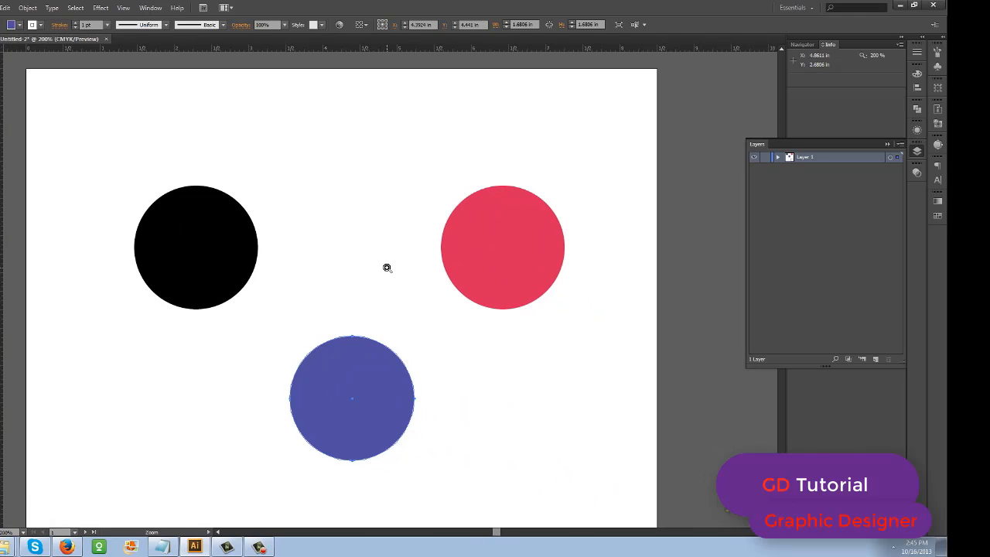
left_click_drag(310, 223, 374, 232)
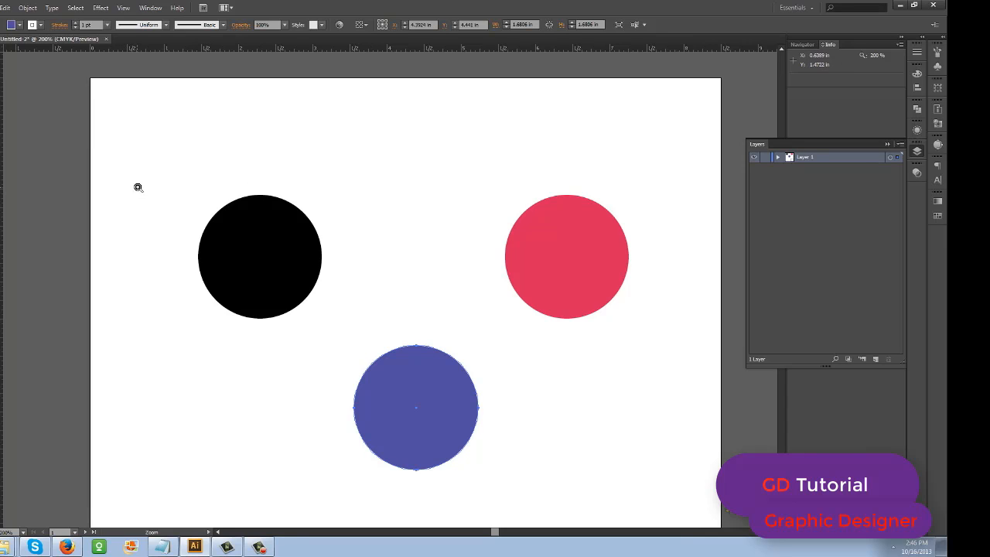
Magnify a marquee area around the black circle and zoom back out to 150%.
left_click_drag(138, 187, 356, 327)
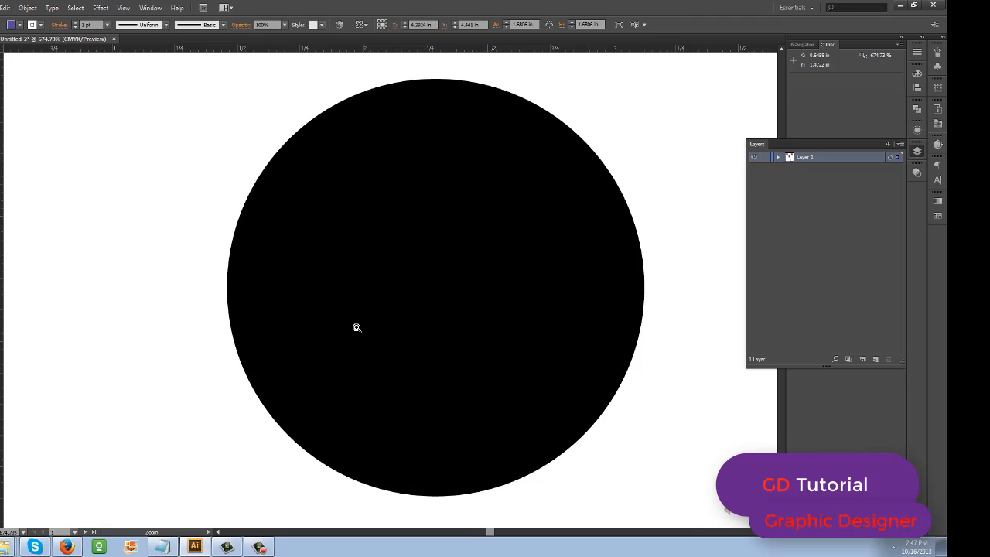
left_click(437, 313, "alt")
left_click(437, 313, "alt")
left_click(437, 313, "alt")
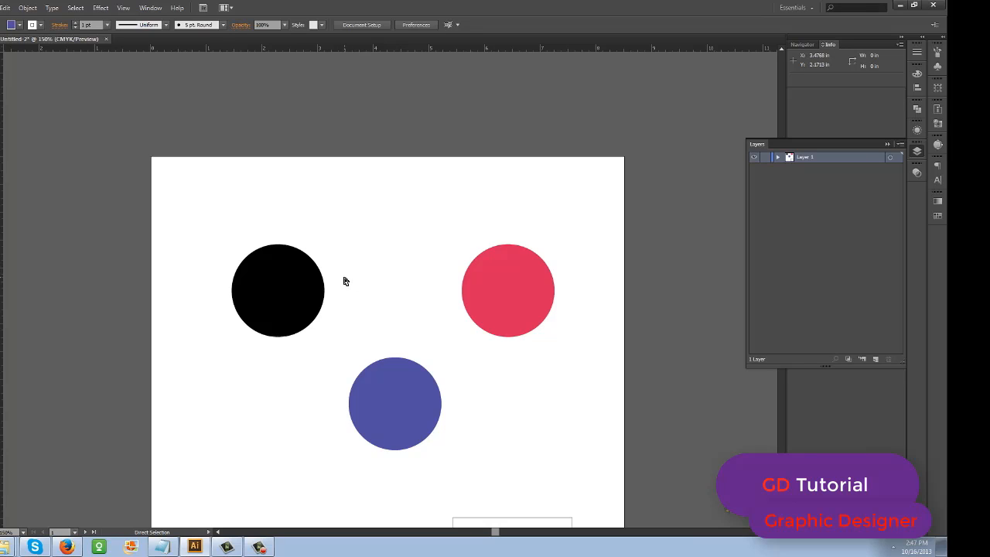
With the Direct Selection tool active, step the zoom in to 400% around the three circles and back out to 150%.
key("m")
scroll(390, 272, "down", 1)
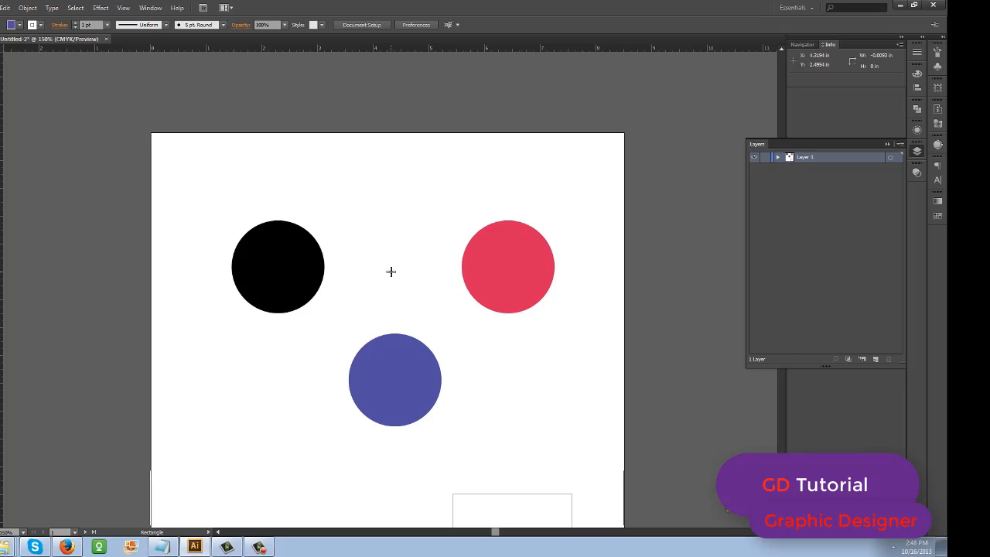
key("a")
key("ctrl+plus")
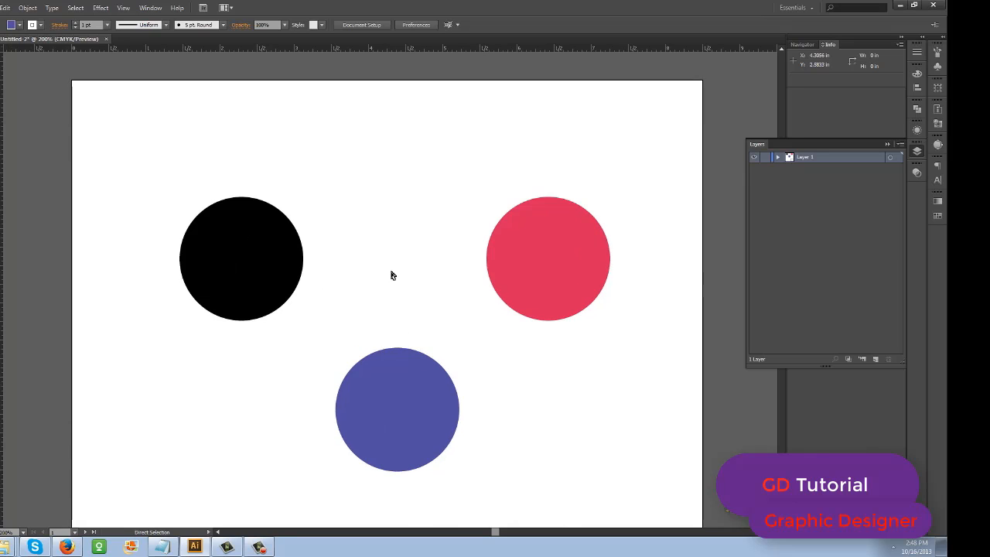
key("ctrl+plus")
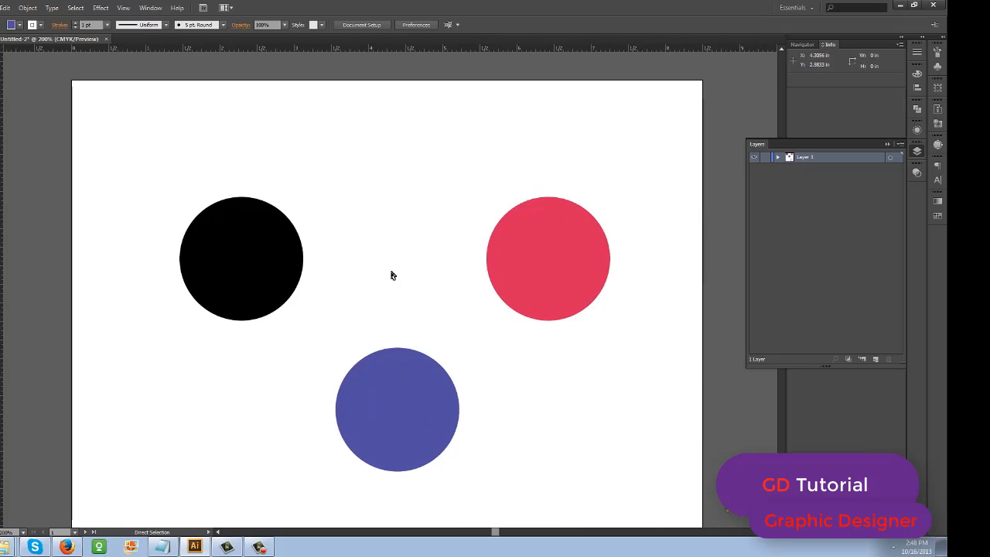
key("ctrl+minus")
key("ctrl+minus")
key("ctrl+minus")
key("ctrl+minus")
key("ctrl+plus")
key("ctrl+plus")
key("ctrl+plus")
key("ctrl+plus")
key("ctrl+plus")
key("ctrl+plus")
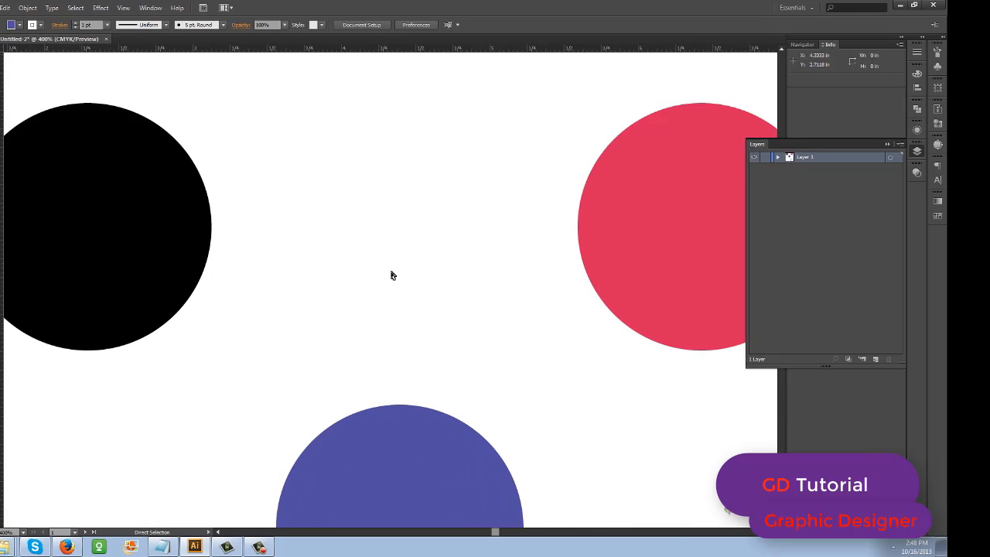
key("ctrl+minus")
key("ctrl+minus")
key("ctrl+minus")
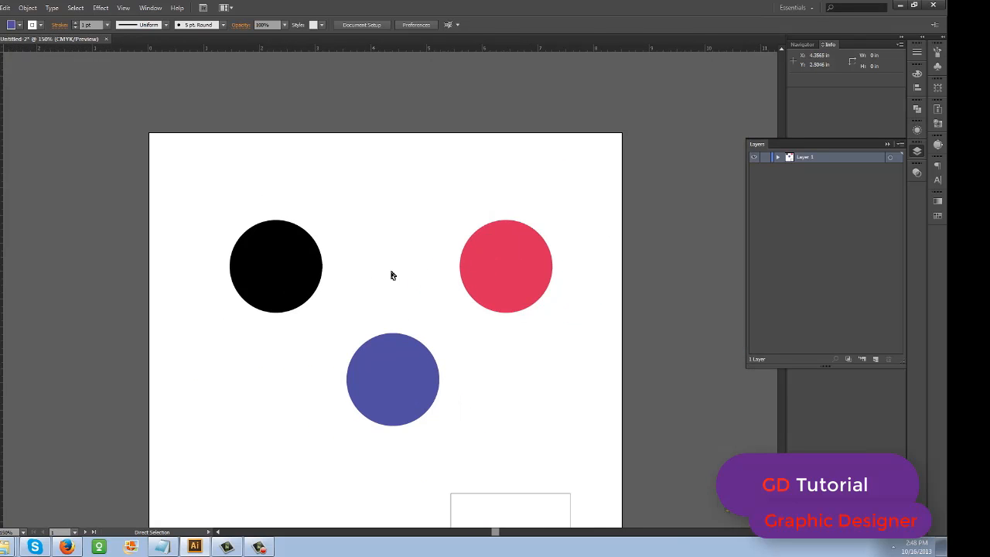
Alternate between the Rectangle and Direct Selection tools while changing the zoom, ending with the Rectangle tool at 100%.
key("m")
key("a")
key("ctrl+plus")
key("ctrl+minus")
key("m")
key("a")
key("ctrl+minus")
key("m")
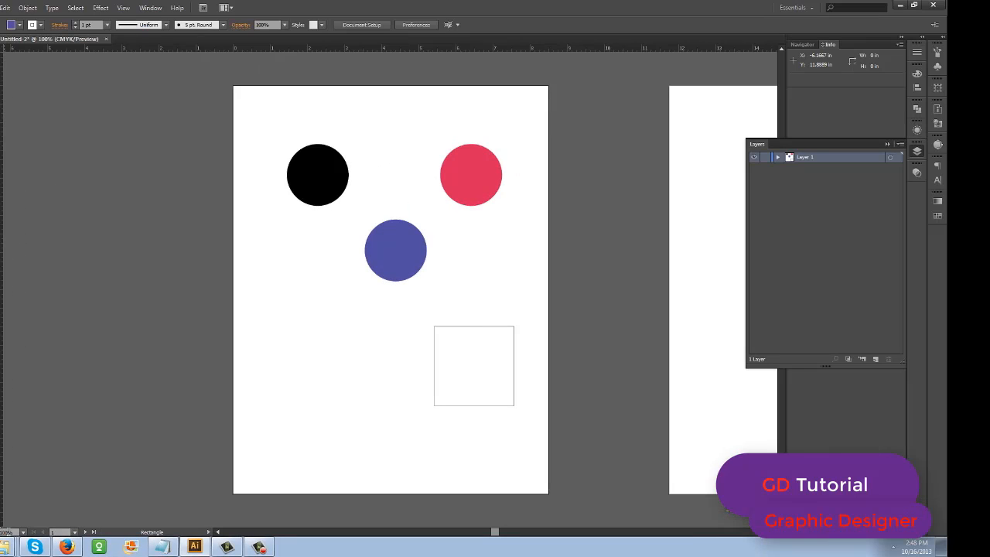
Zoom far out from the artboards with the Zoom tool and restore a close view of the first artboard.
key("z")
left_click(374, 375, "alt")
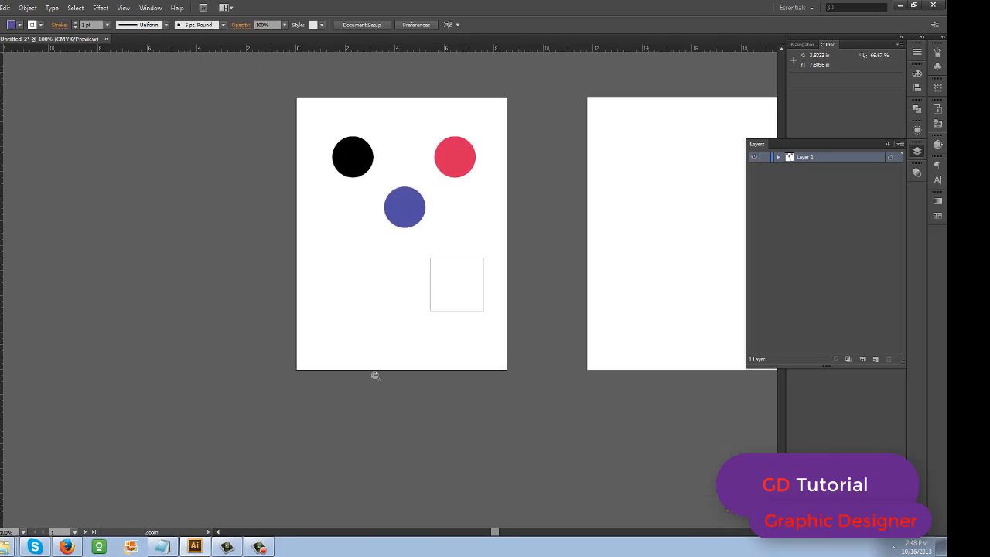
left_click(374, 375, "alt")
left_click(374, 375, "alt")
left_click(374, 375, "alt")
left_click(374, 375, "alt")
key("ctrl+1")
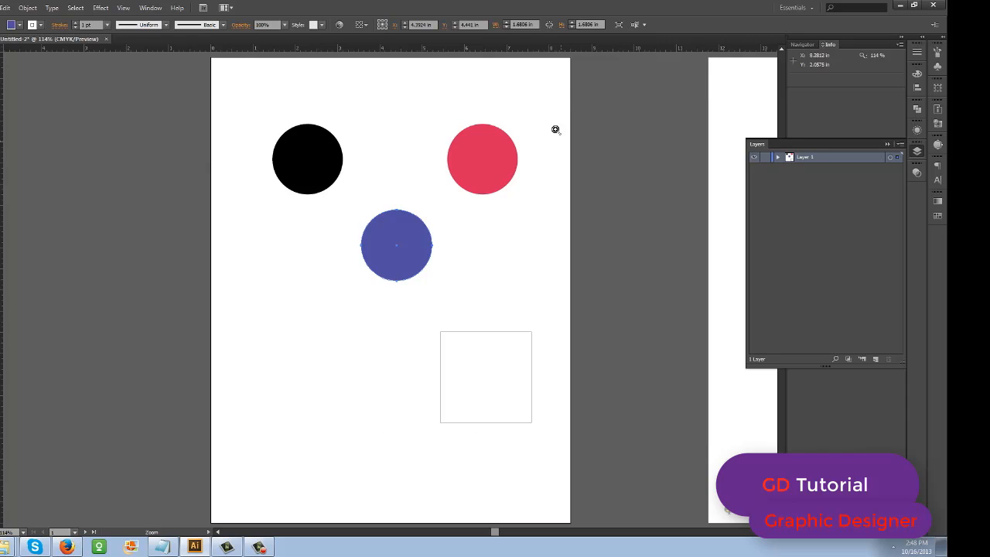
Switch the view of the first artboard to 100% and back to 114%, with a selection tool active.
left_click(1, 66)
key("v")
key("ctrl+minus")
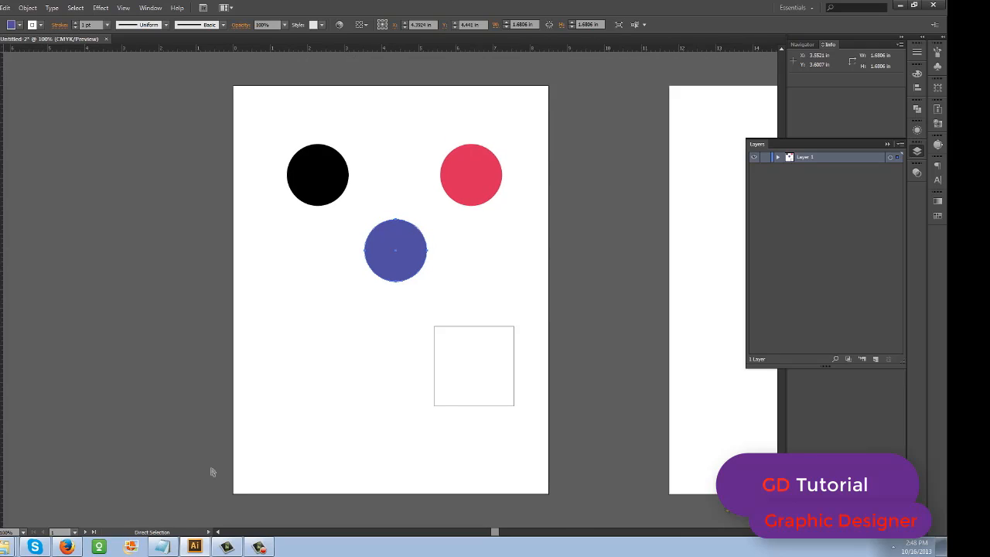
key("ctrl+plus")
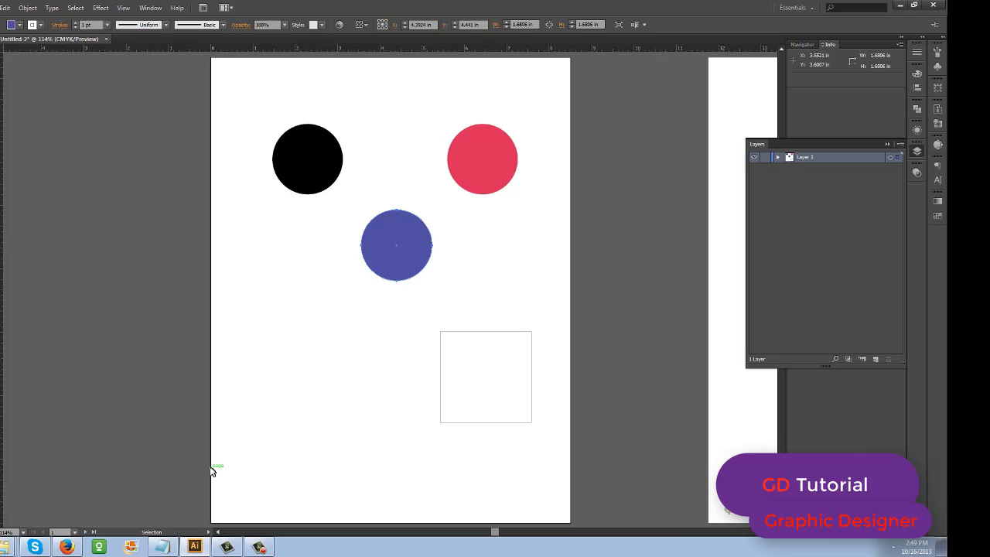
Magnify the red circle's left edge to 4772.43% and shift the view along it.
left_click_drag(541, 294, 423, 281)
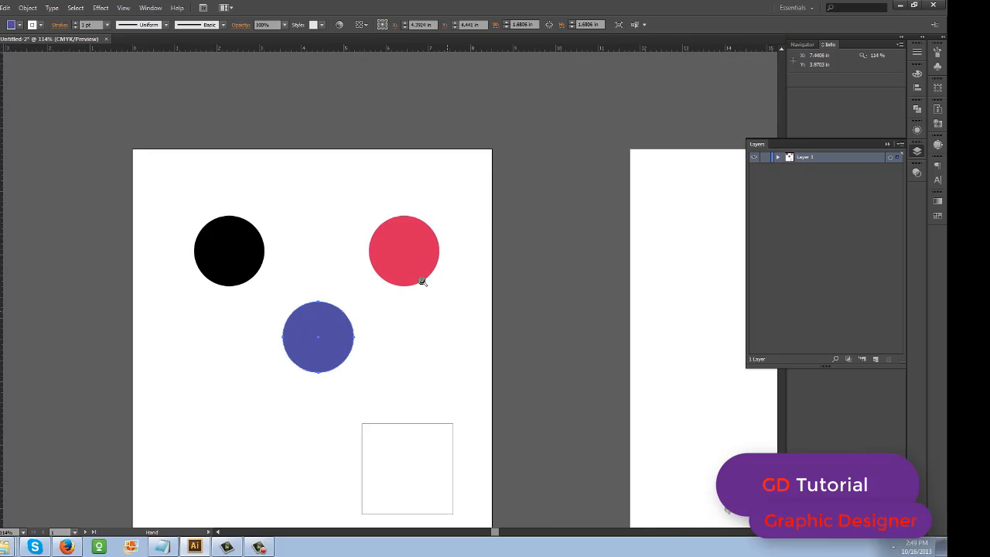
key("ctrl+space")
left_click_drag(365, 250, 380, 264)
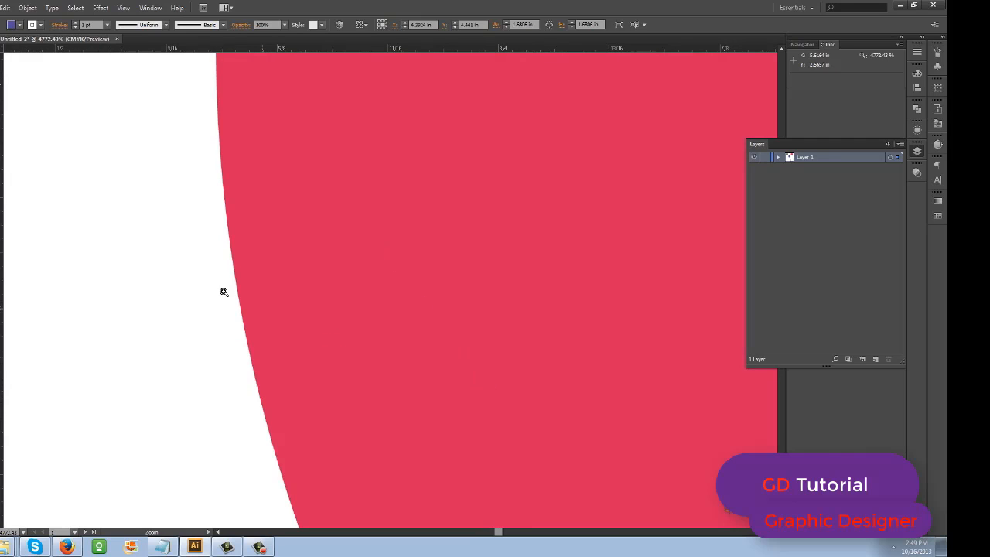
left_click_drag(253, 318, 411, 276)
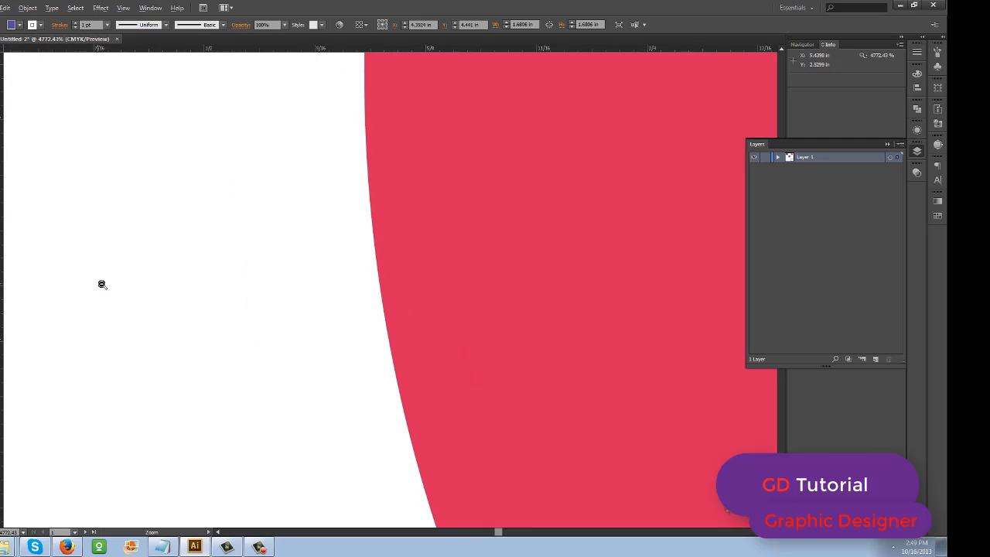
Zoom out to 3.13% to view the whole canvas around both artboards.
left_click(119, 301, "alt")
left_click(119, 301, "alt")
left_click(119, 301, "alt")
left_click(119, 300, "alt")
left_click(119, 301, "alt")
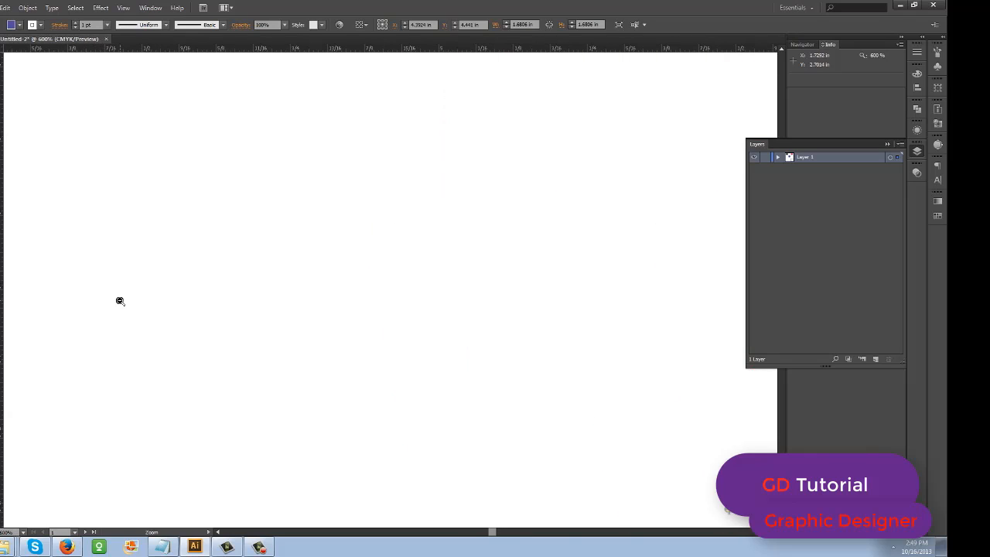
left_click(119, 301, "alt")
left_click(119, 301, "alt")
left_click(119, 301, "alt")
left_click(119, 301, "alt")
left_click(120, 301, "alt")
left_click(119, 301, "alt")
left_click(120, 301, "alt")
left_click(120, 301, "alt")
left_click(120, 301, "alt")
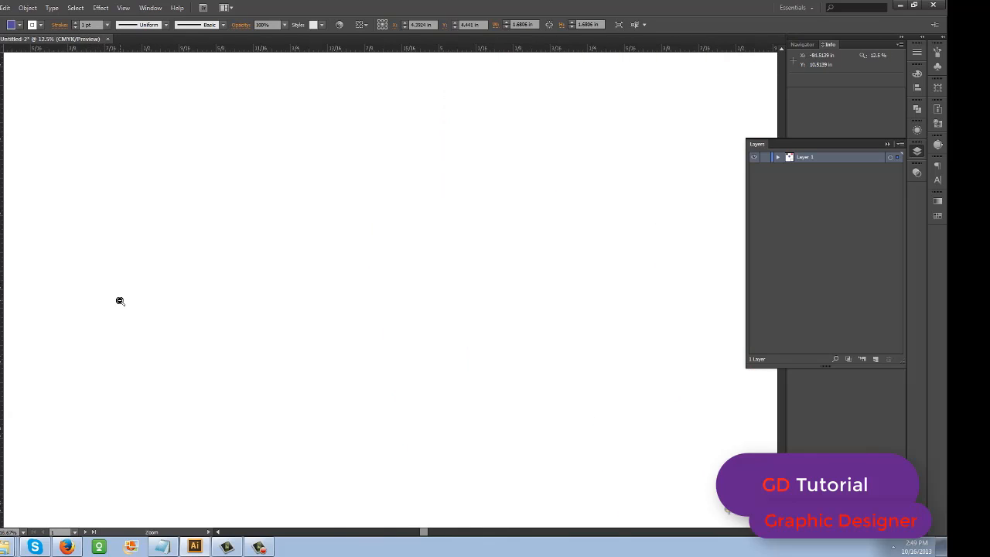
left_click(120, 300, "alt")
left_click(120, 301, "alt")
left_click(120, 301, "alt")
left_click(120, 301, "alt")
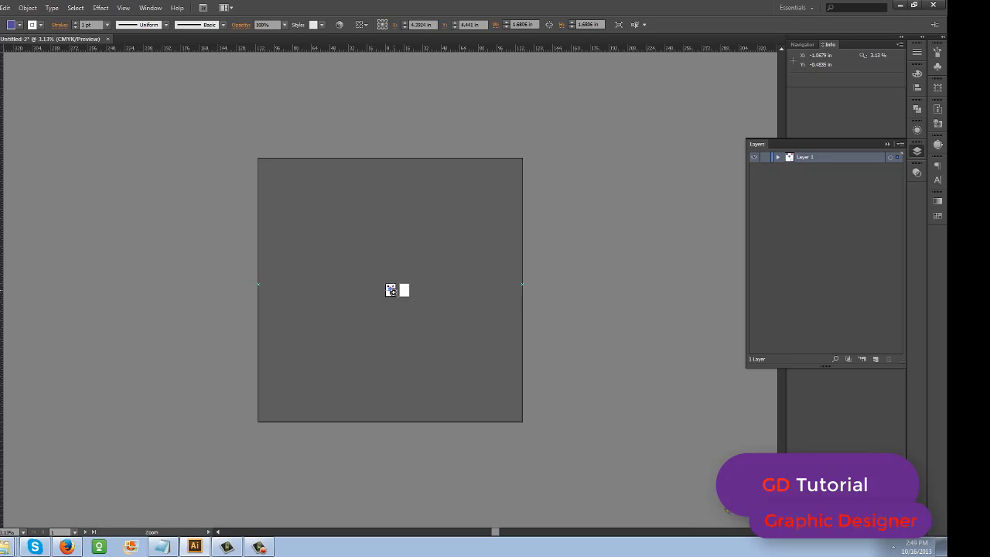
Marquee-zoom into the first artboard and the red circle's left edge, and restore the view to 100%.
left_click_drag(399, 300, 398, 298)
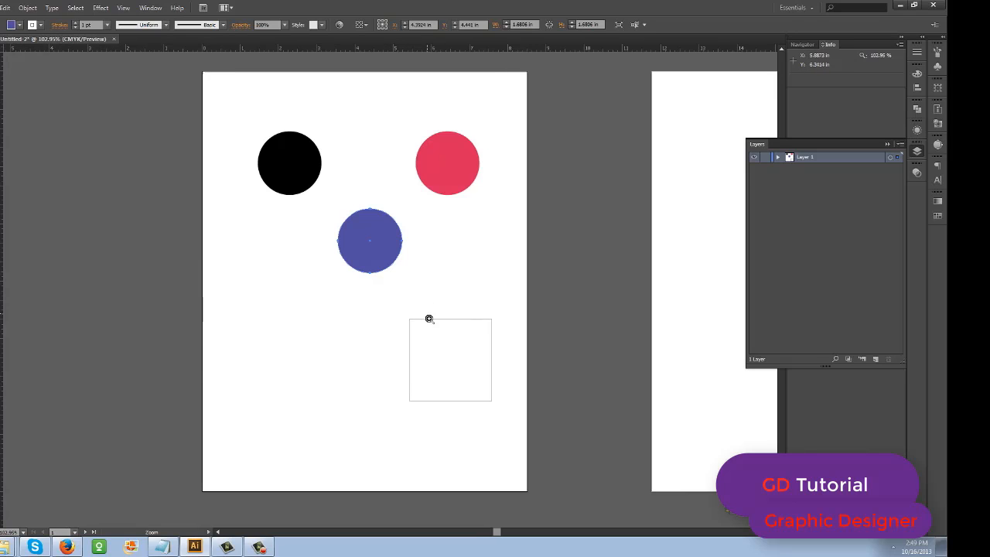
left_click_drag(408, 169, 424, 179)
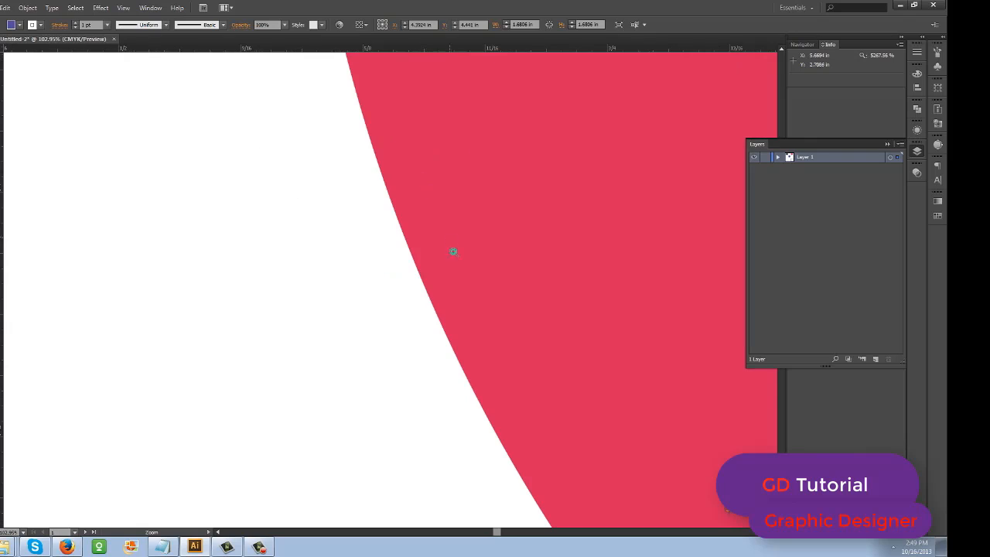
key("ctrl+1")
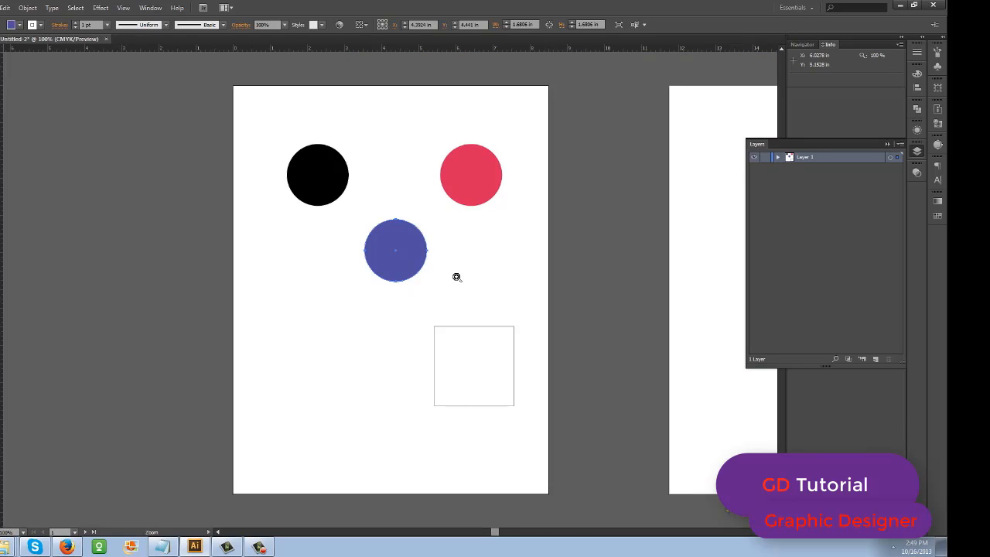
Fit the first artboard in the window and return the view to 100%.
key("ctrl+0")
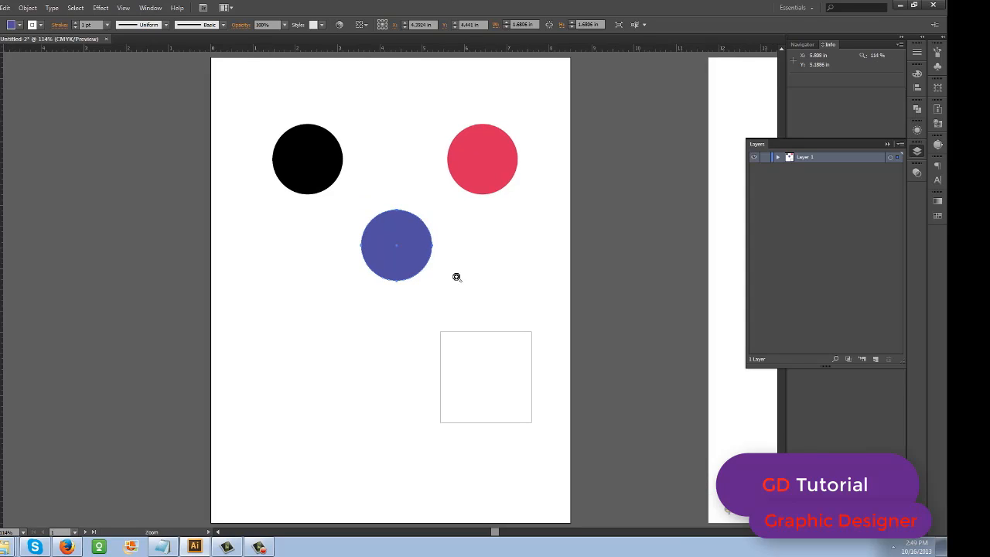
key("ctrl+1")
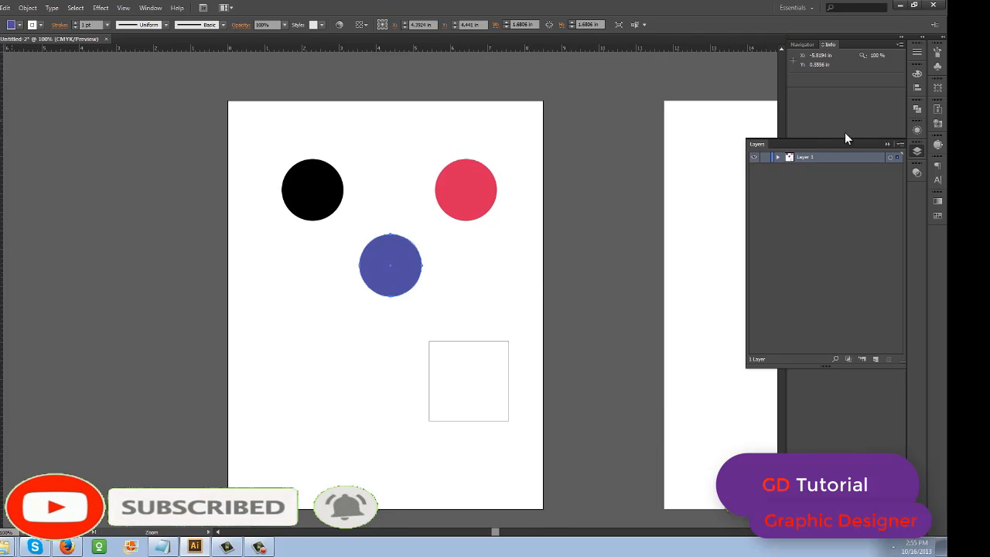
Detach the Layers panel from the dock and close it.
left_click_drag(864, 144, 833, 229)
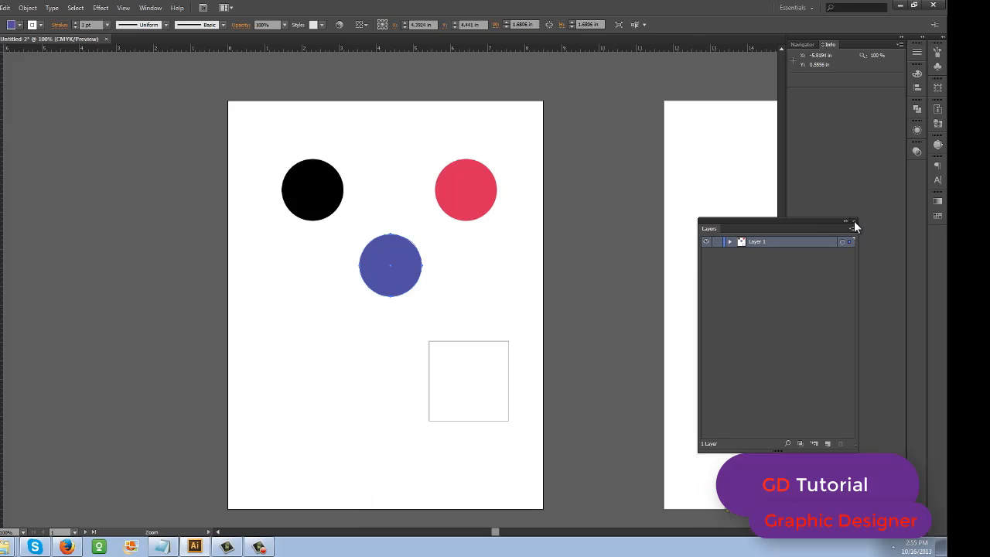
left_click(854, 221)
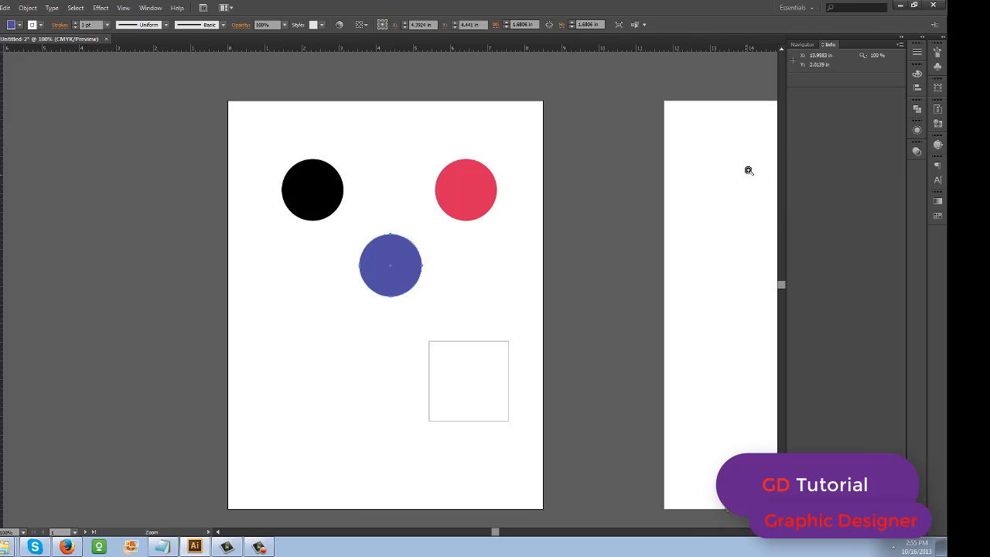
Pan around the artboards and zoom out to 73.05% with the Navigator, and fit the first artboard in the window again.
left_click(804, 46)
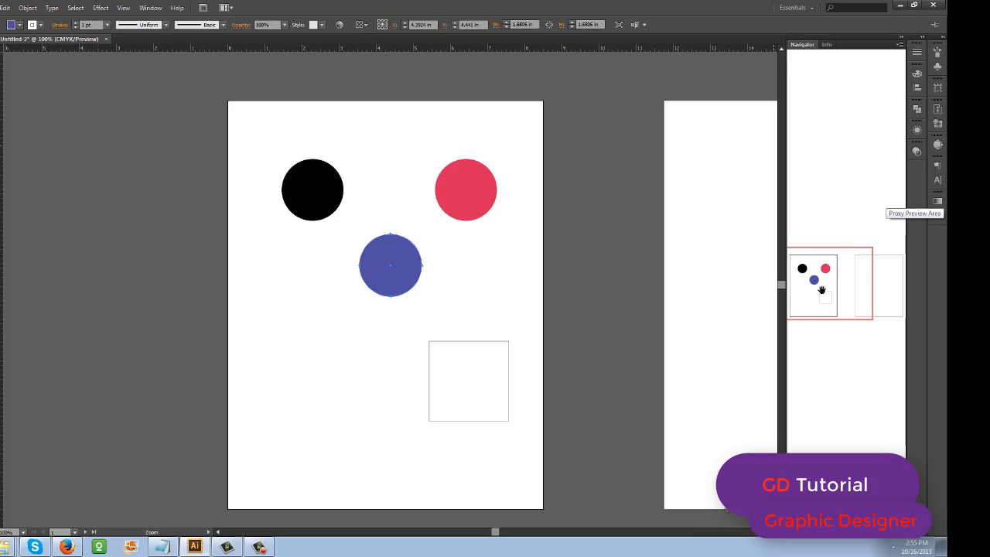
left_click_drag(821, 290, 825, 268)
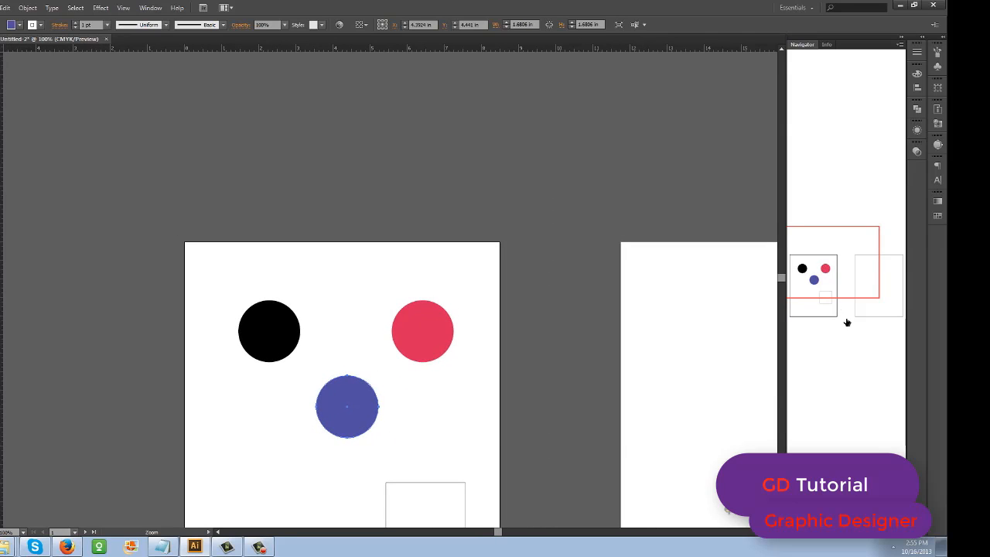
left_click(846, 276)
mouse_move(851, 299)
left_mouse_down()
mouse_move(852, 309)
mouse_move(846, 285)
left_mouse_up()
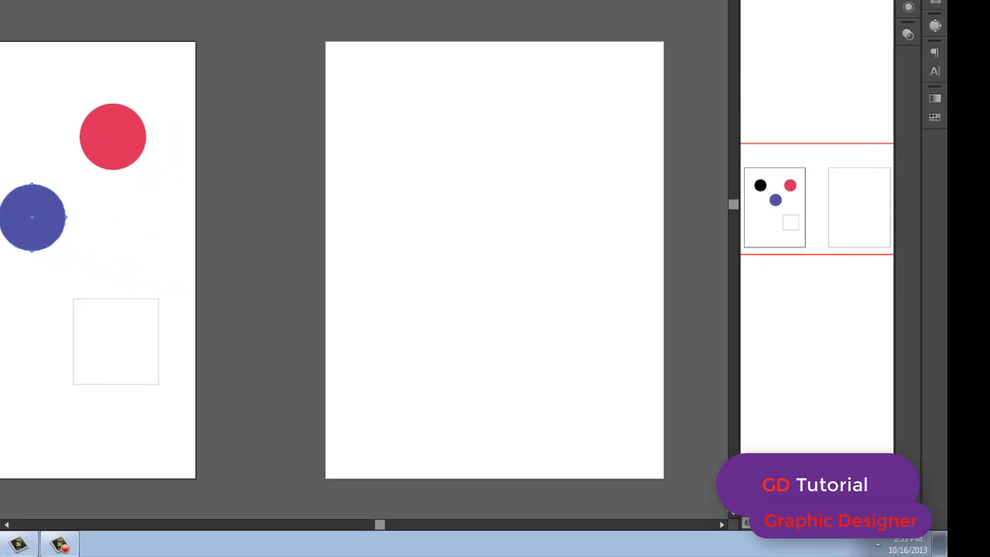
mouse_move(818, 523)
left_mouse_down()
mouse_move(829, 524)
mouse_move(808, 525)
left_mouse_up()
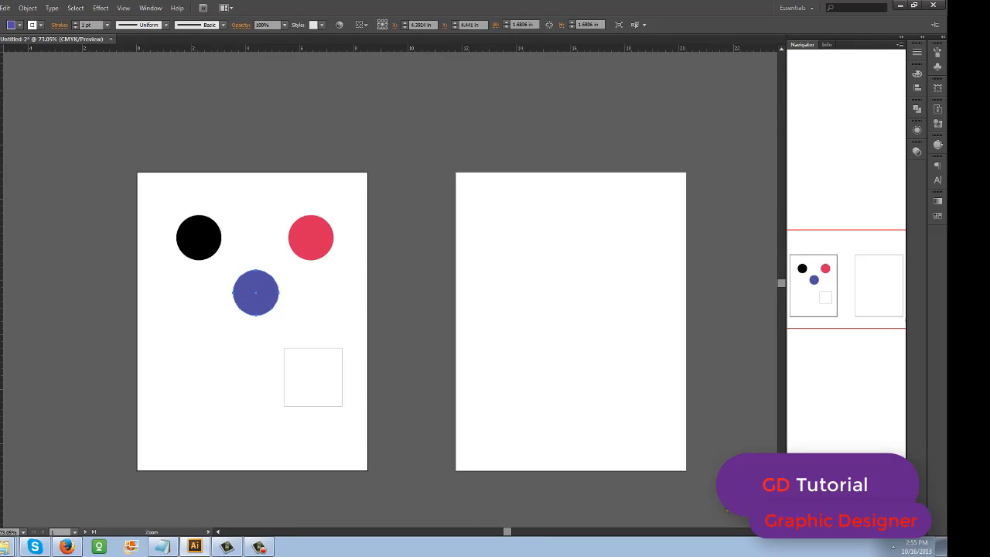
key("ctrl+0")
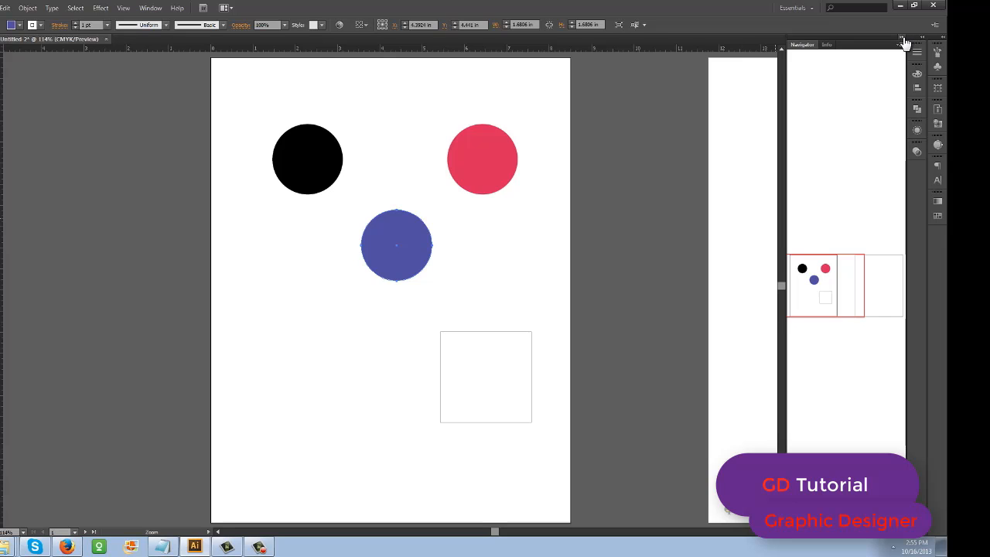
left_click(827, 45)
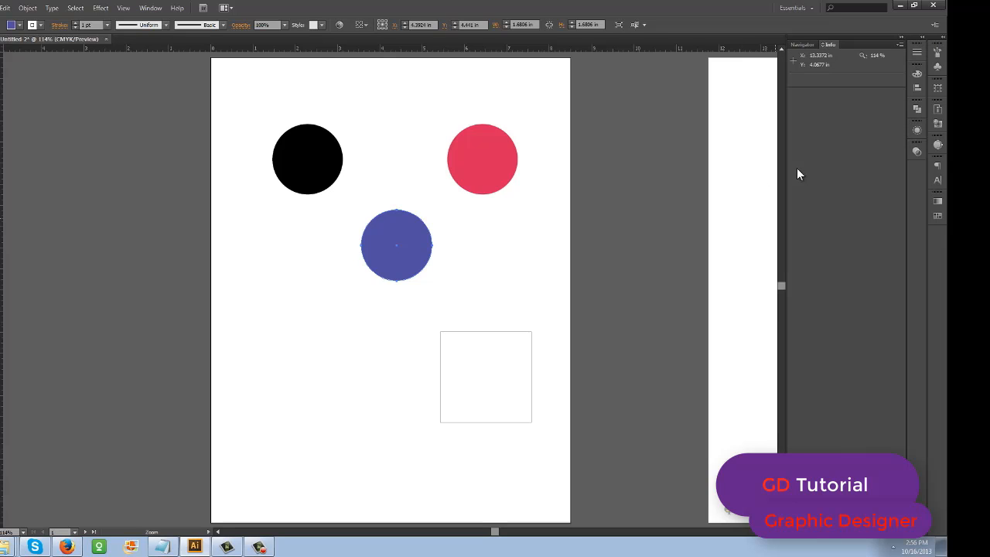
Deselect the blue circle, pan with the Hand tool and marquee-zoom to 300% around the three circles.
left_click(374, 305)
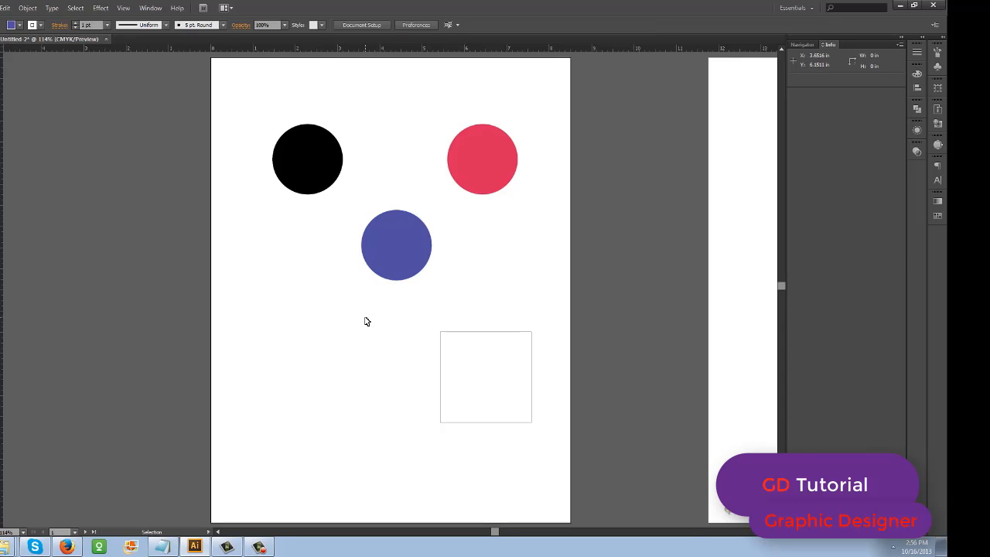
key("h")
left_click_drag(413, 205, 380, 270)
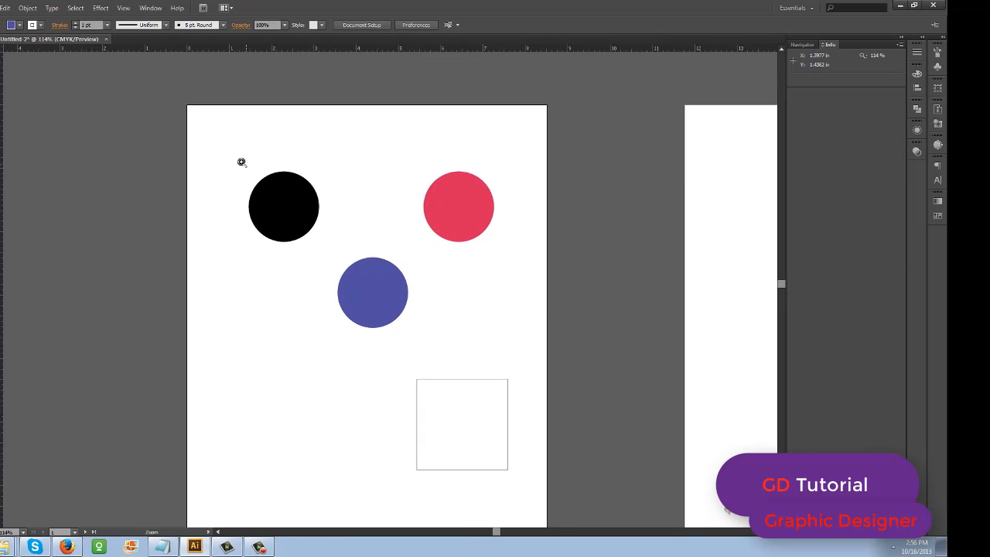
left_click_drag(245, 159, 498, 338)
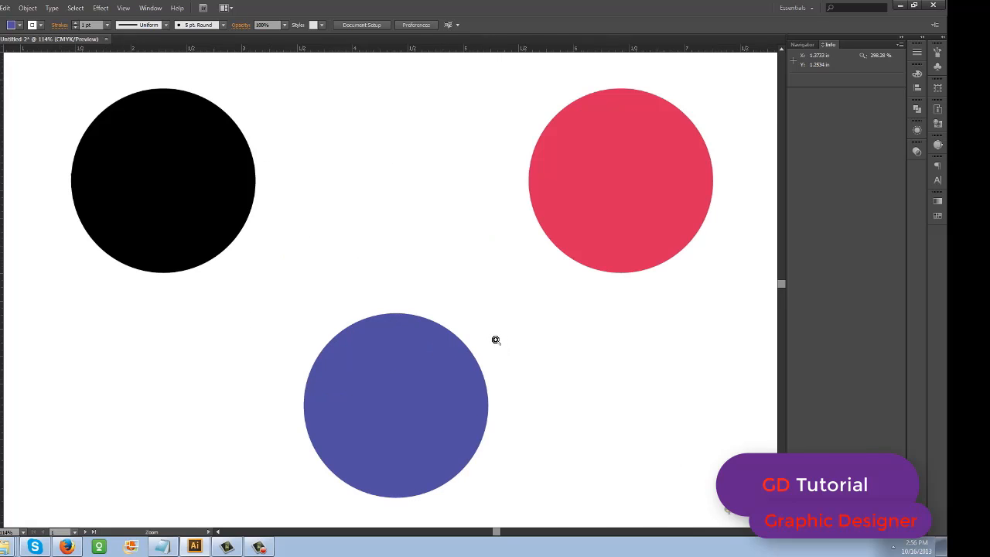
left_click(496, 340)
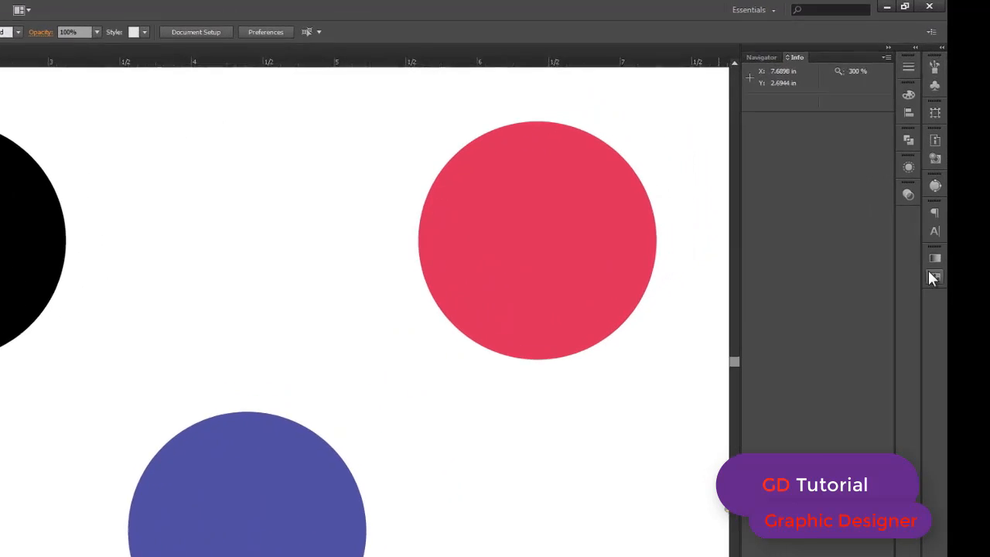
Select the red and blue circles together.
left_click(569, 264)
left_click(249, 517, "shift")
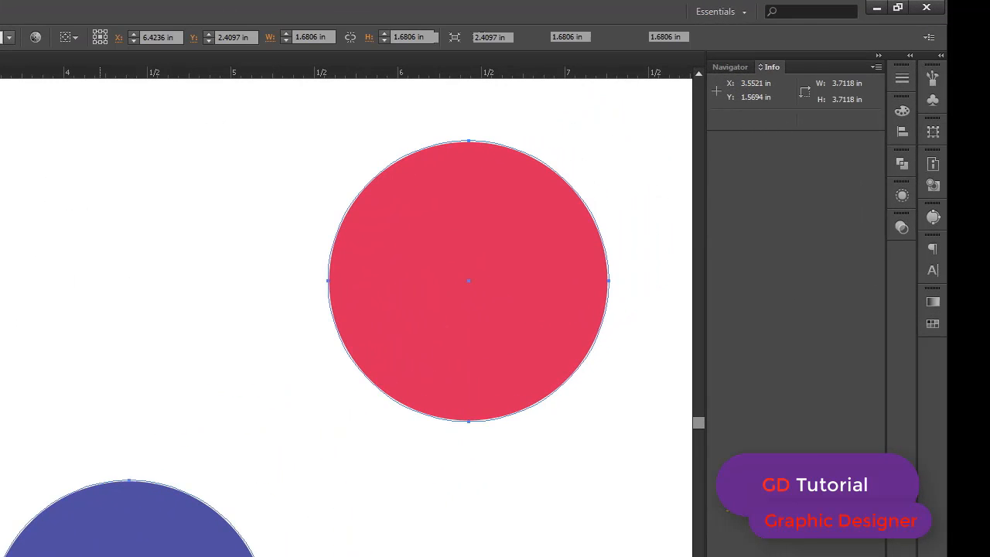
Show the Pathfinder and Layers panels, with Layers docked in its own column and the Info panel floating below Pathfinder.
key("ctrl+shift+F9")
key("F7")
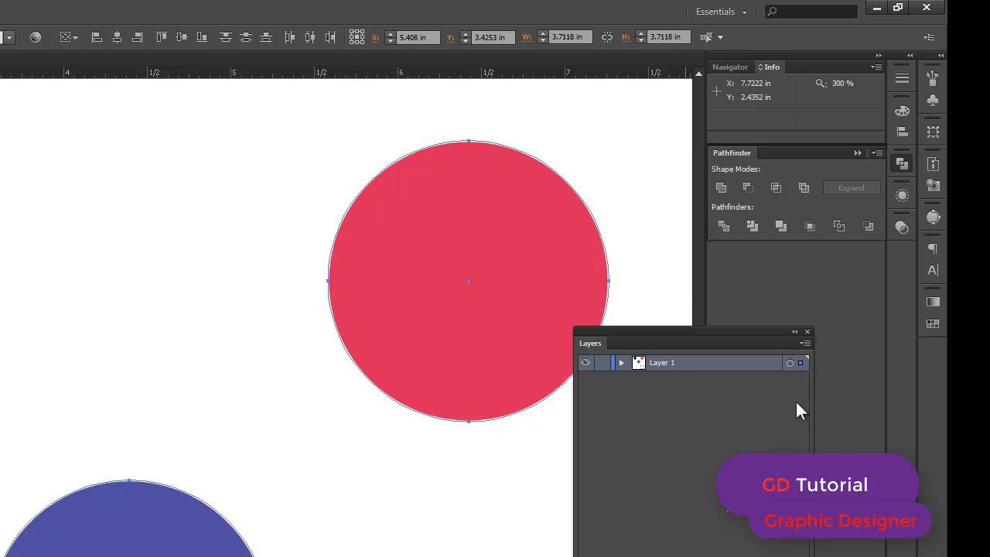
left_click_drag(733, 330, 886, 283)
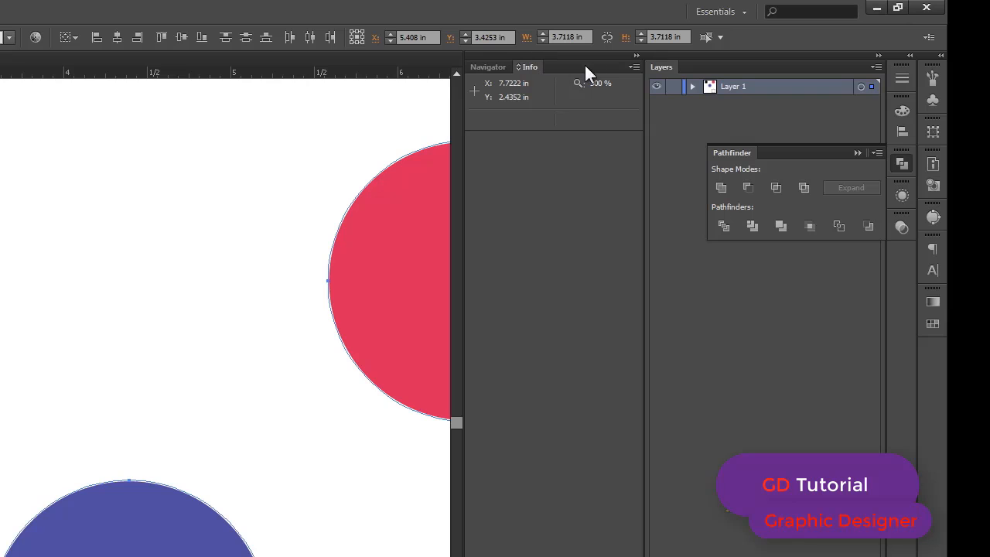
left_click_drag(534, 67, 730, 247)
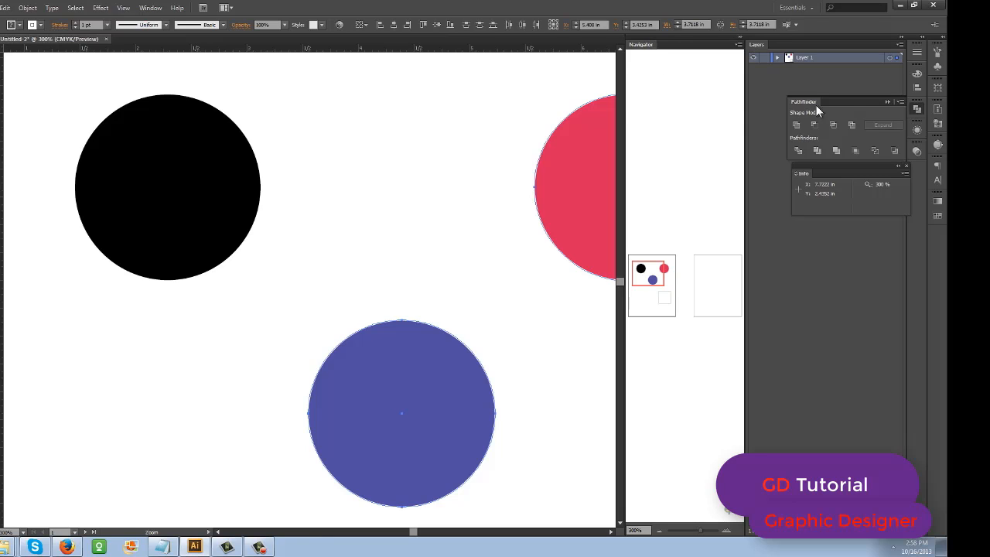
Add two new layers and copy the selected red and blue circles onto both Layer 2 and Layer 3.
key("ctrl+l")
key("ctrl+l")
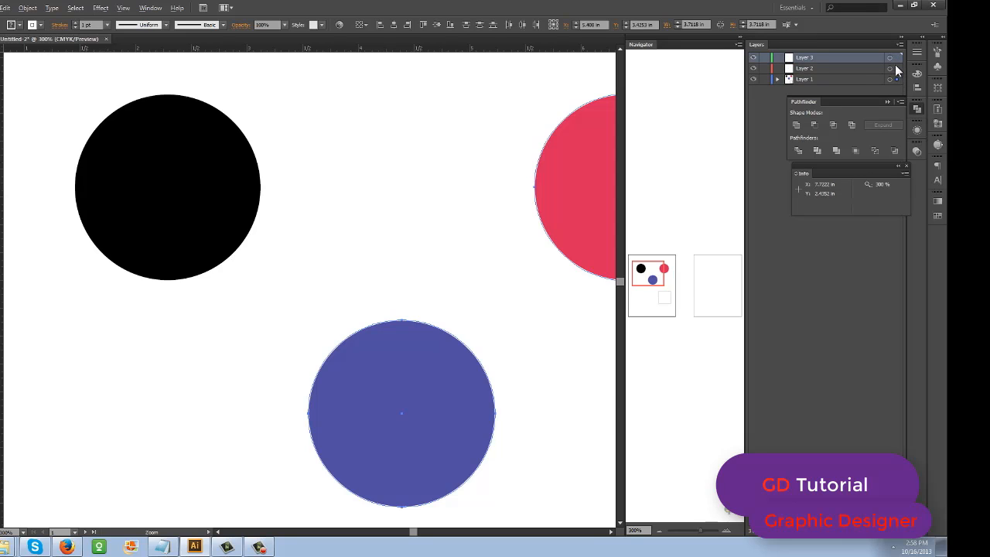
left_click_drag(896, 78, 896, 68)
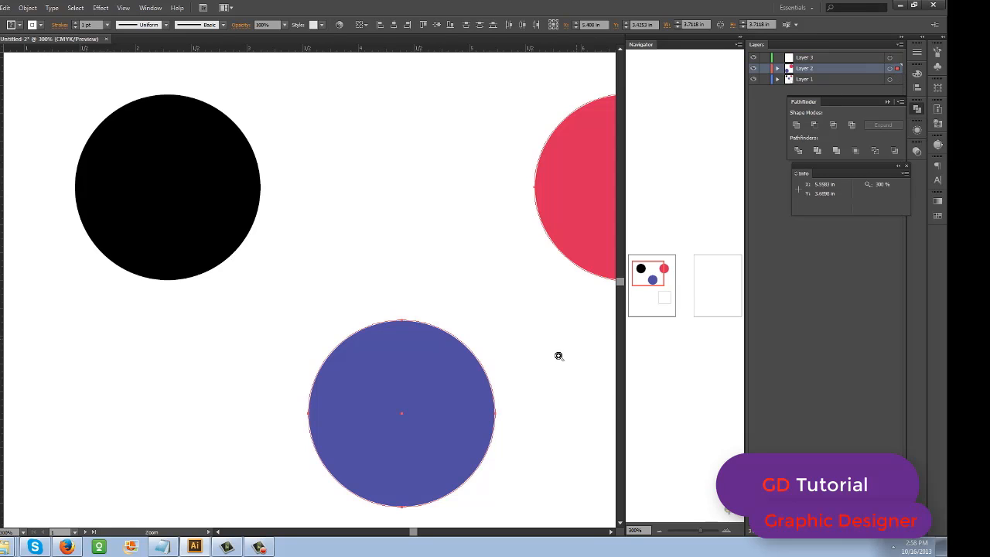
left_click(392, 384)
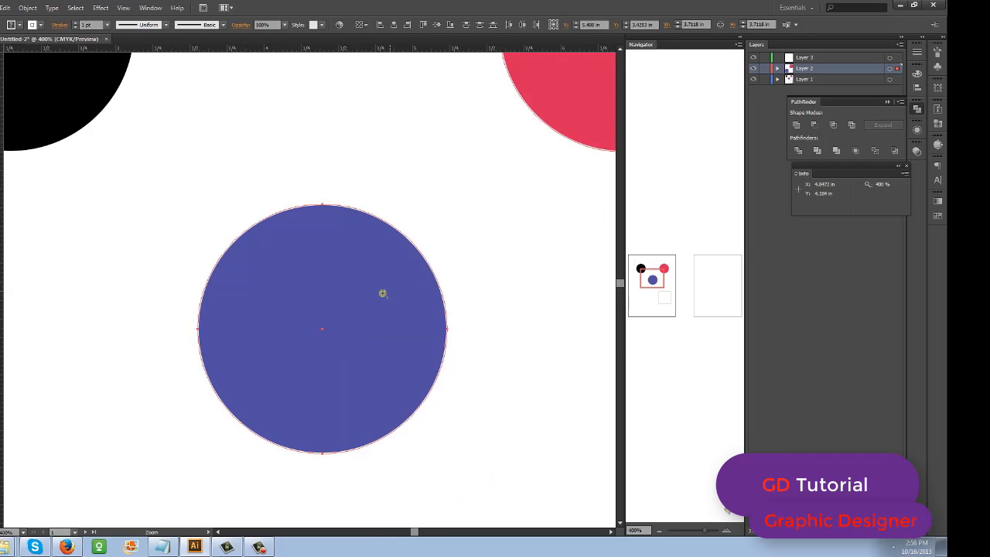
key("a")
left_click_drag(894, 58, 895, 58)
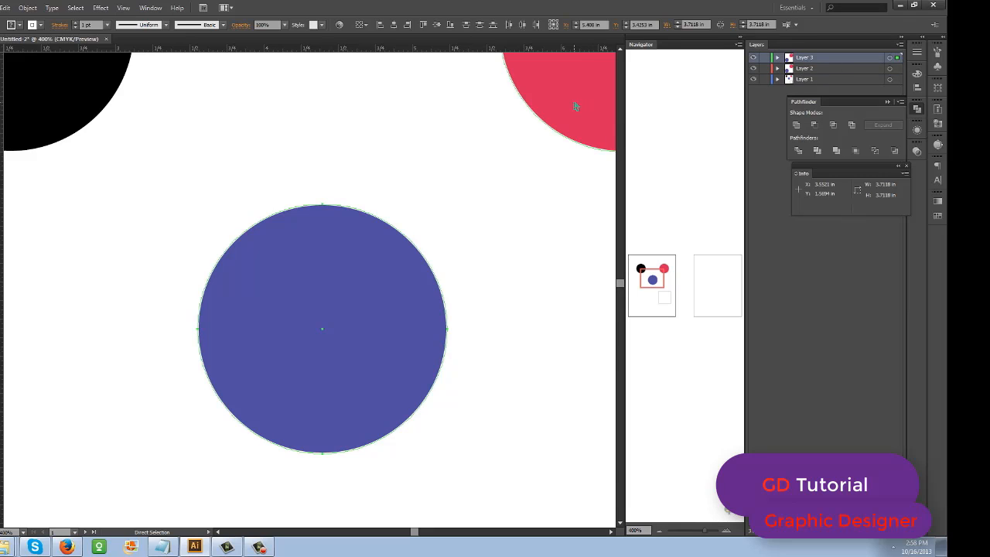
Delete only the red circle from Layer 3, keeping its blue circle, and lock that layer.
key("Delete")
key("ctrl+z")
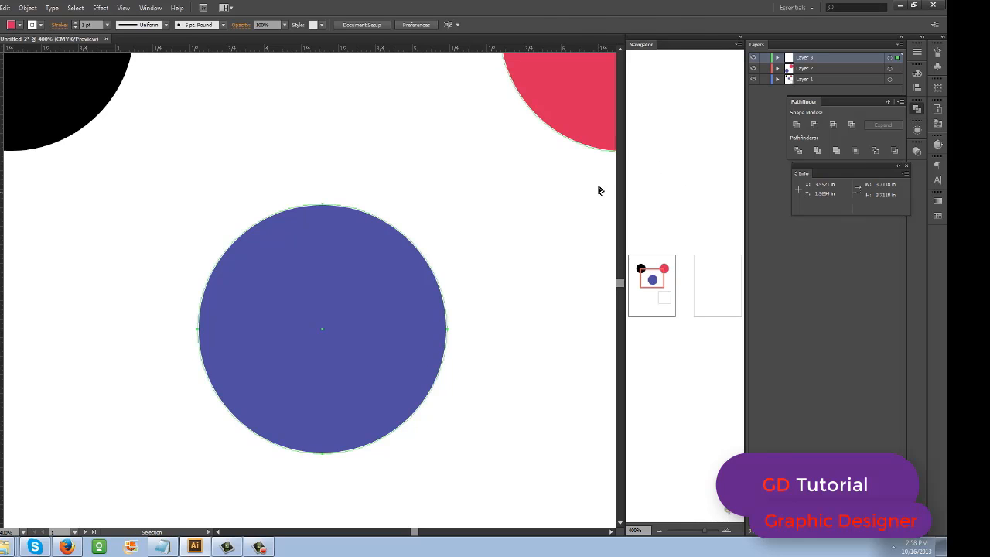
left_click(554, 192)
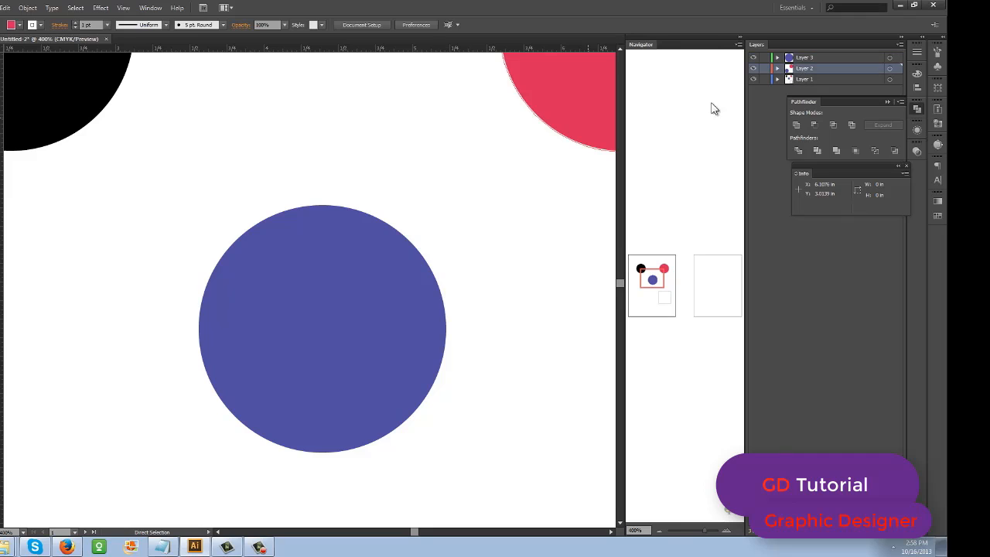
left_click(307, 276)
key("ctrl+shift+a")
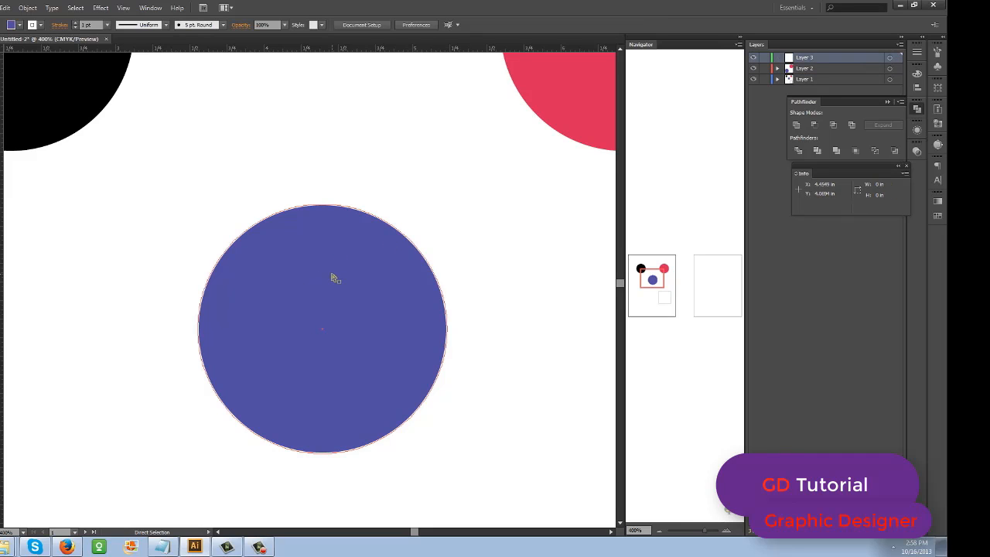
left_click(764, 58)
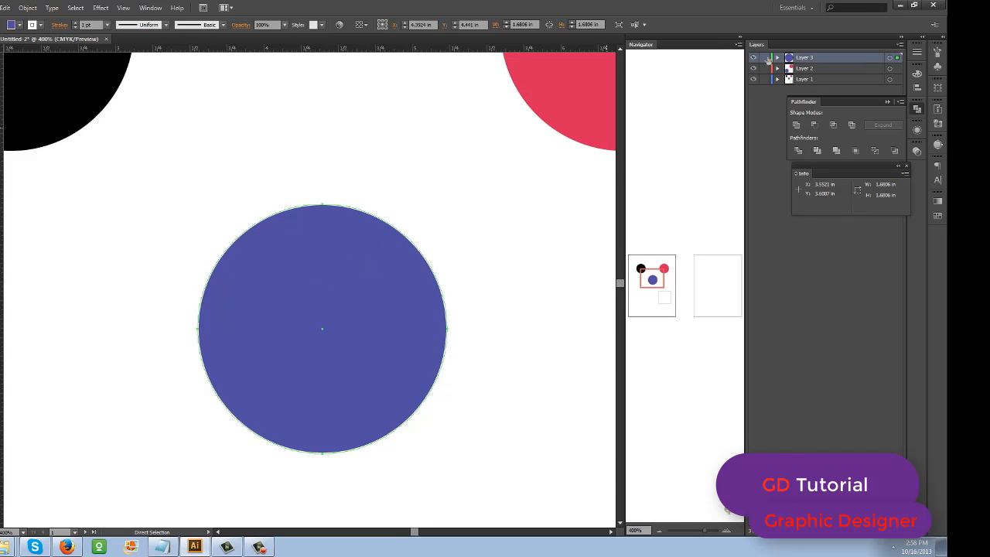
Delete the blue circle from Layer 2 and lock that layer.
left_click(344, 325)
key("Delete")
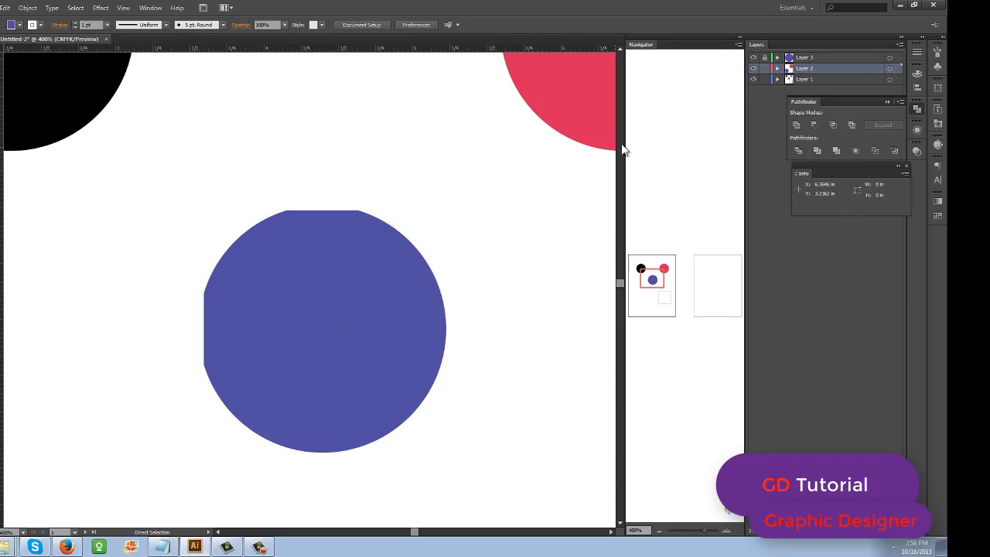
left_click(790, 79)
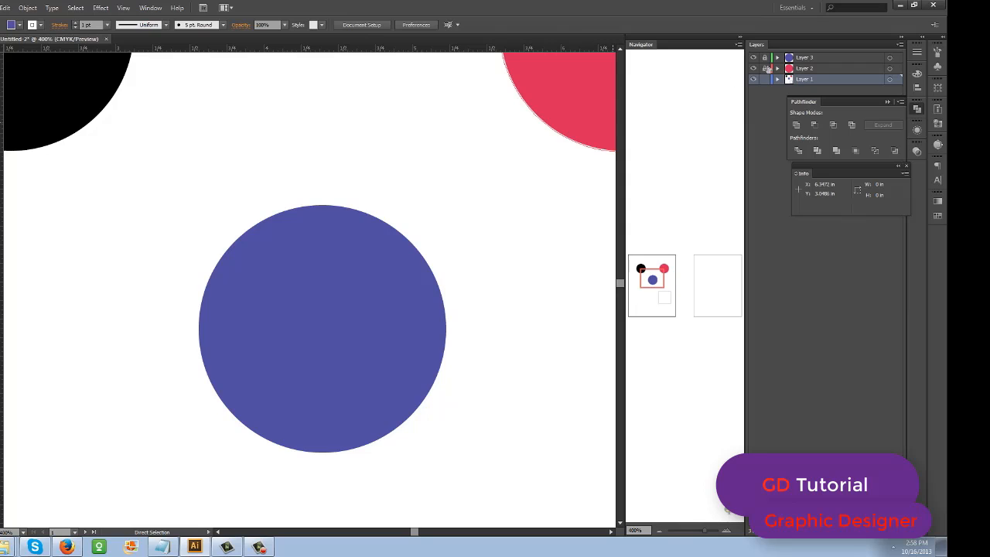
Delete the red and blue circles from Layer 1.
left_click(361, 307)
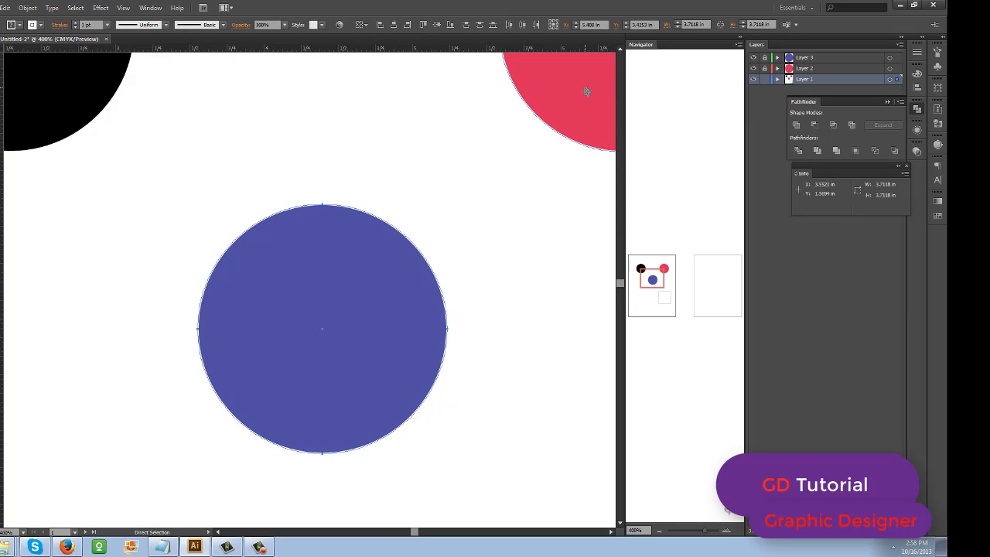
key("ctrl+shift+a")
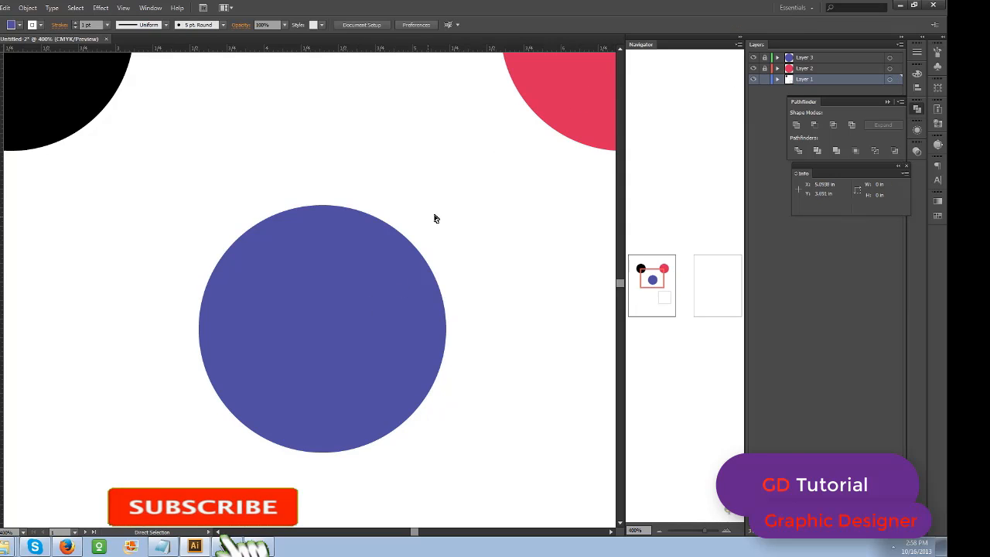
Zoom out to 200% and pan until all three circles are in view.
key("z")
left_click(274, 201, "alt")
key("space")
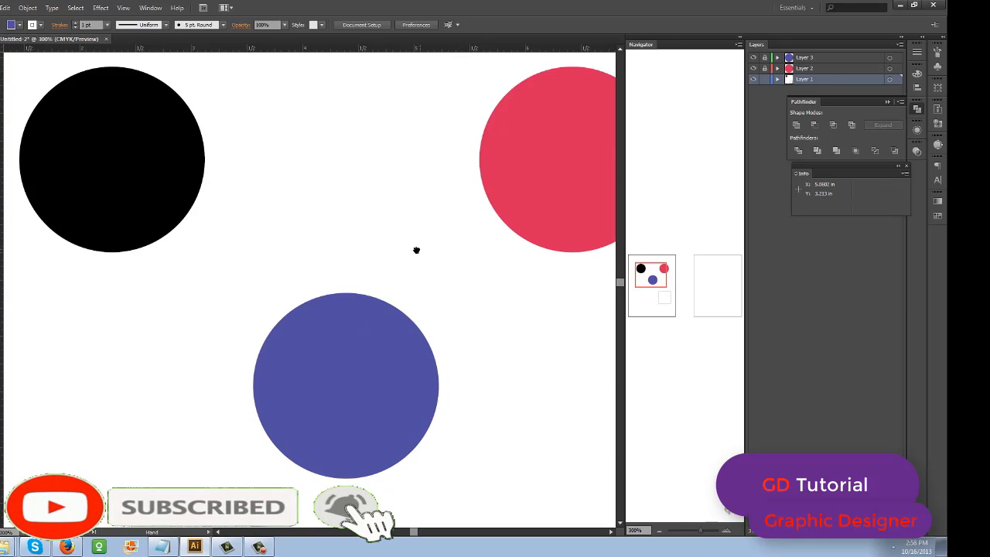
left_click_drag(418, 249, 399, 280)
left_click(399, 280, "alt")
key("space")
left_click_drag(292, 229, 351, 235)
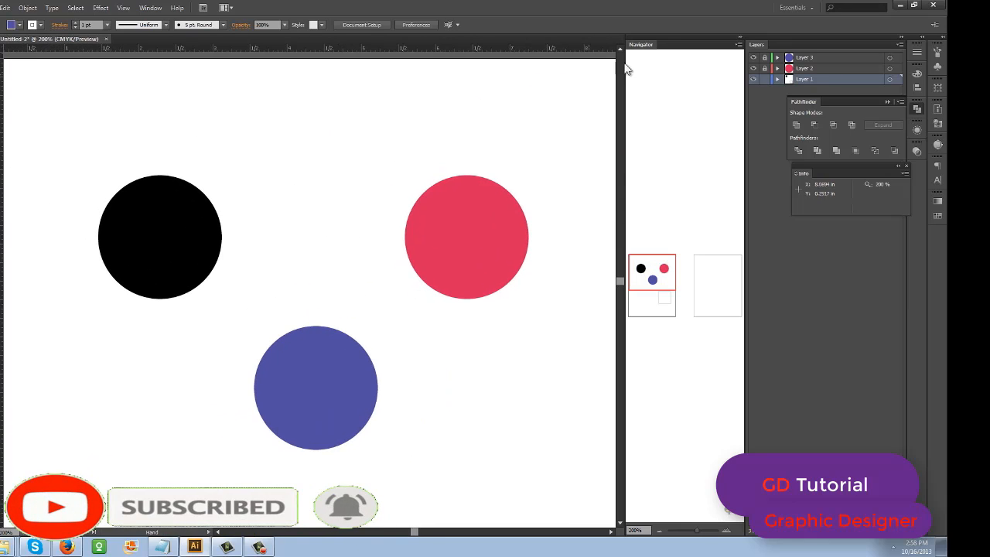
Collapse the Navigator panel, detach it from the dock and close it.
left_click(740, 37)
left_click(737, 51)
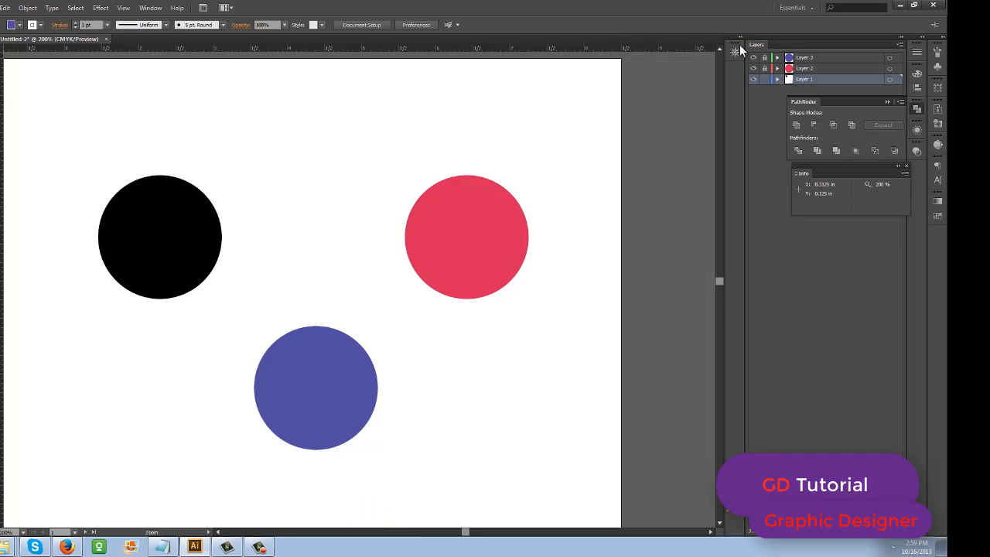
left_click_drag(733, 51, 691, 118)
left_click(679, 114)
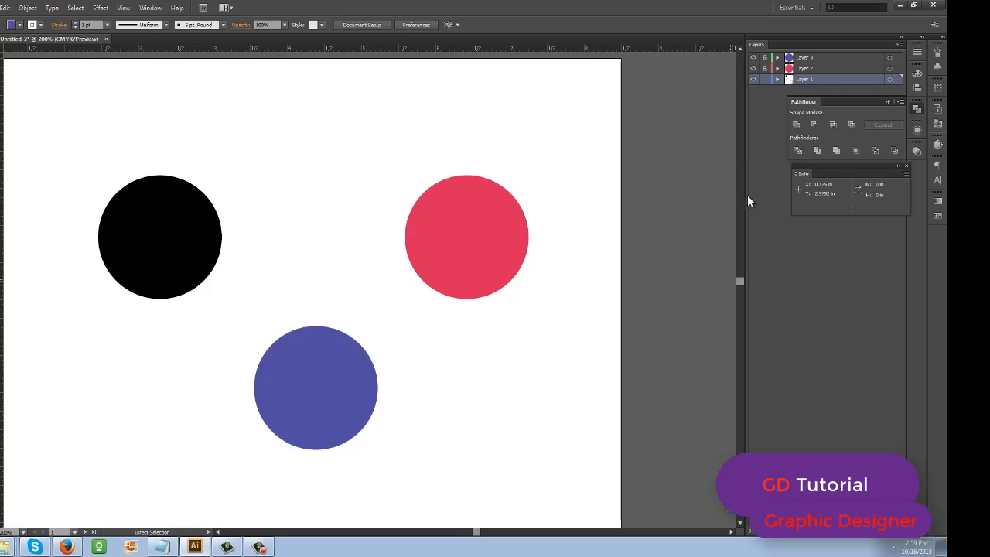
Hide Layer 2 with the red circle and activate the Zoom tool.
left_click(753, 68)
key("z")
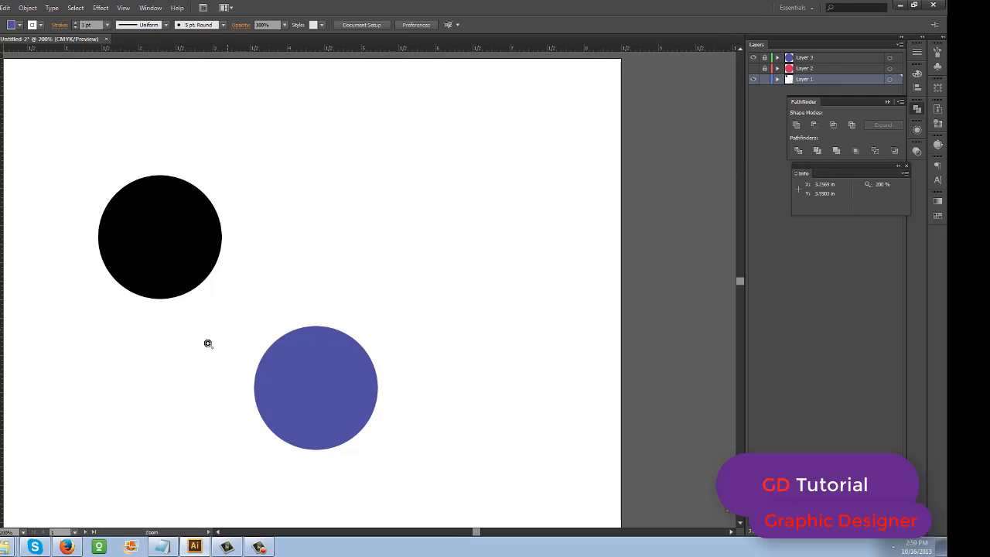
Zoom in to 300% on the black and blue circles and turn on Pixel Preview.
left_click(164, 380)
left_click_drag(283, 283, 199, 379)
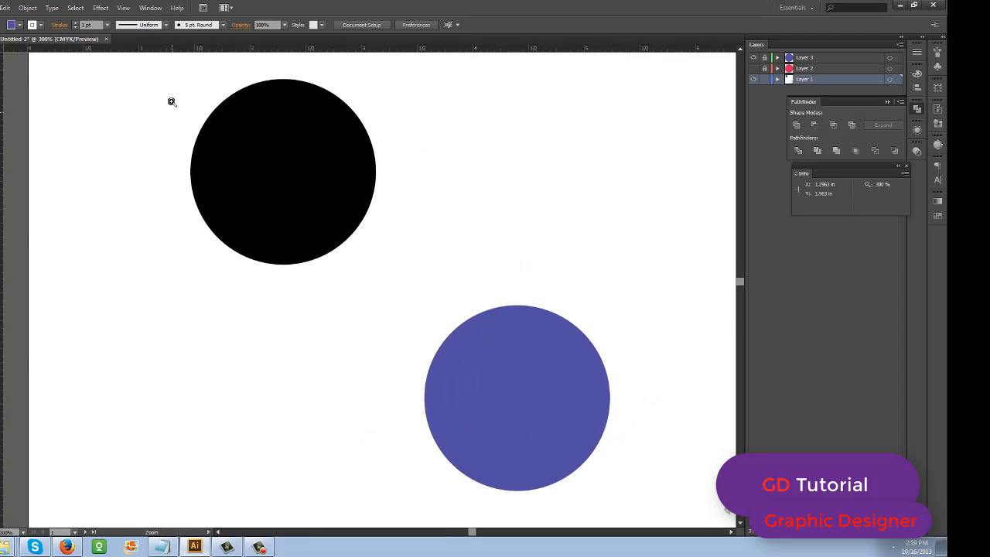
key("a")
left_click(123, 7)
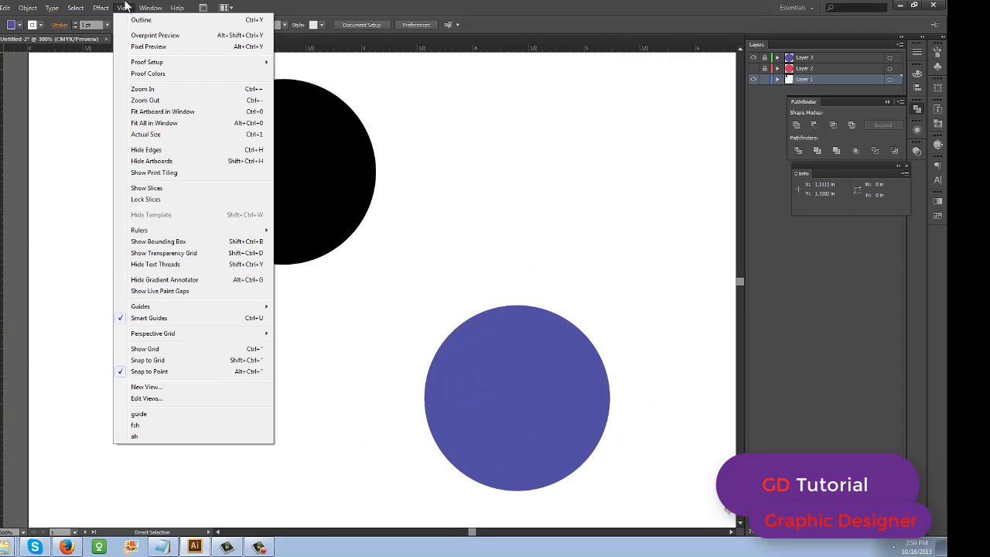
left_click(148, 46)
key("z")
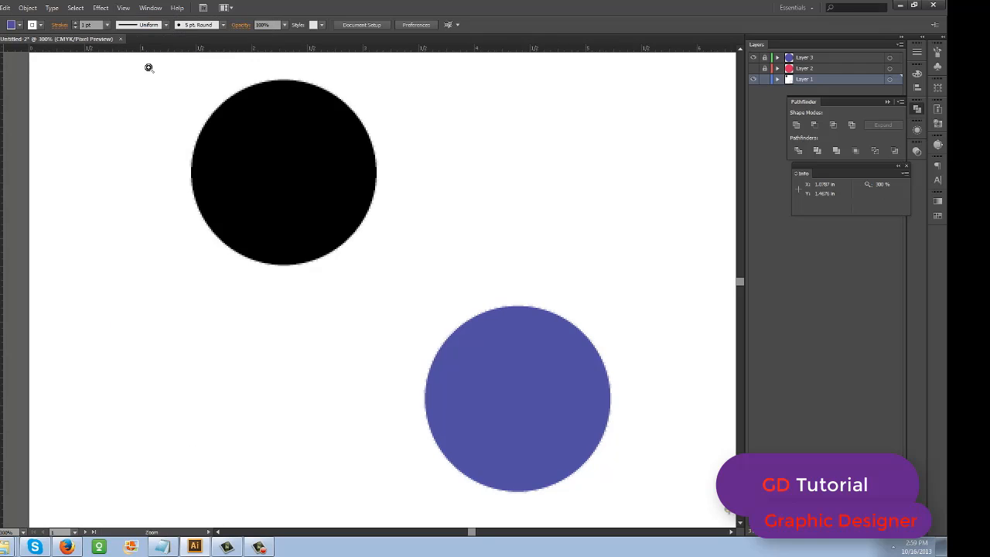
Save the current display as a new view named "pixel layers2,3 zoomed".
key("a")
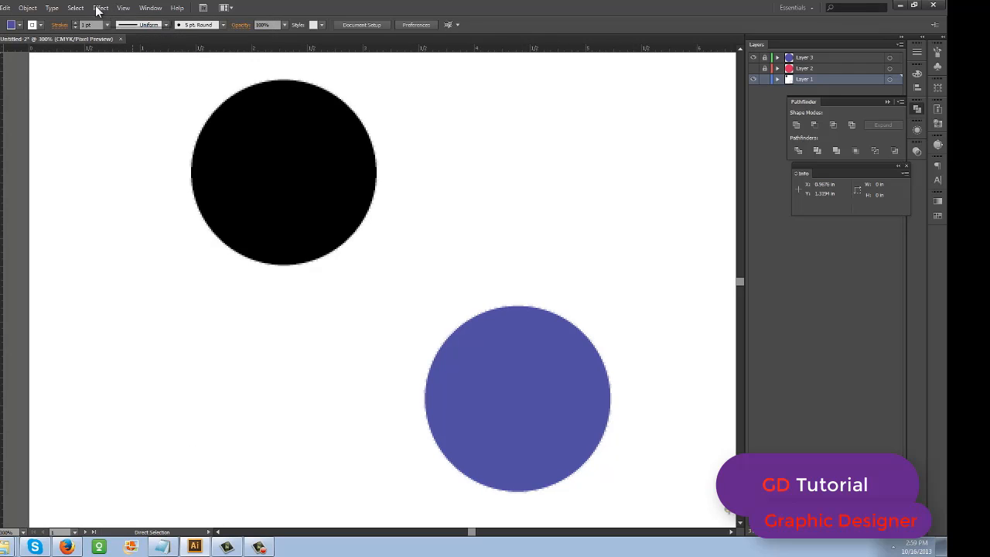
left_click(122, 8)
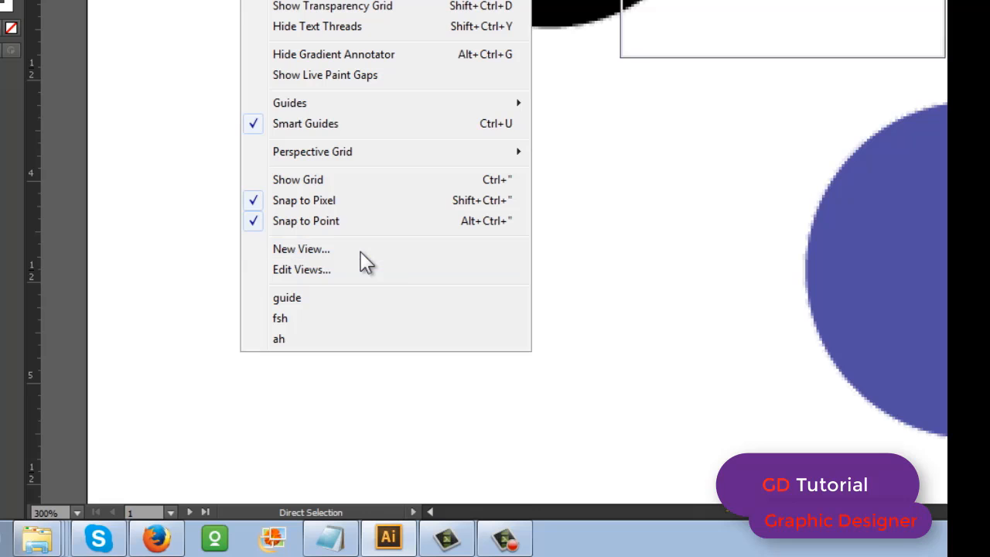
left_click(359, 249)
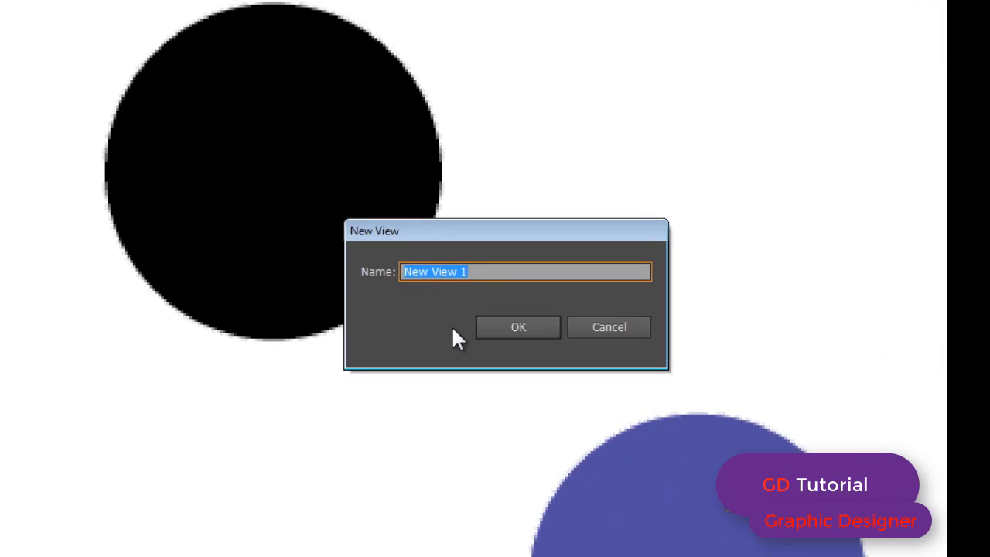
type("pixel")
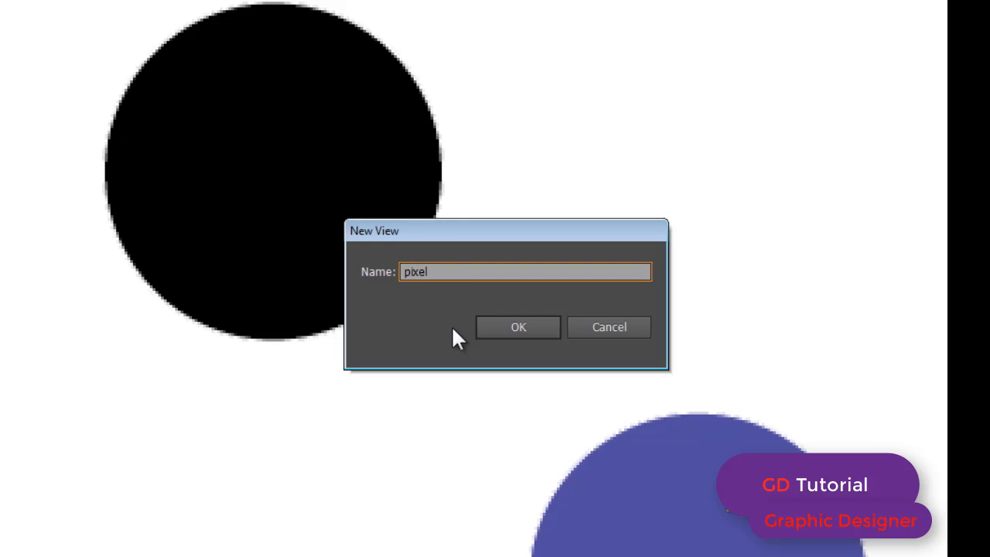
type(" layers2,3 zoomed")
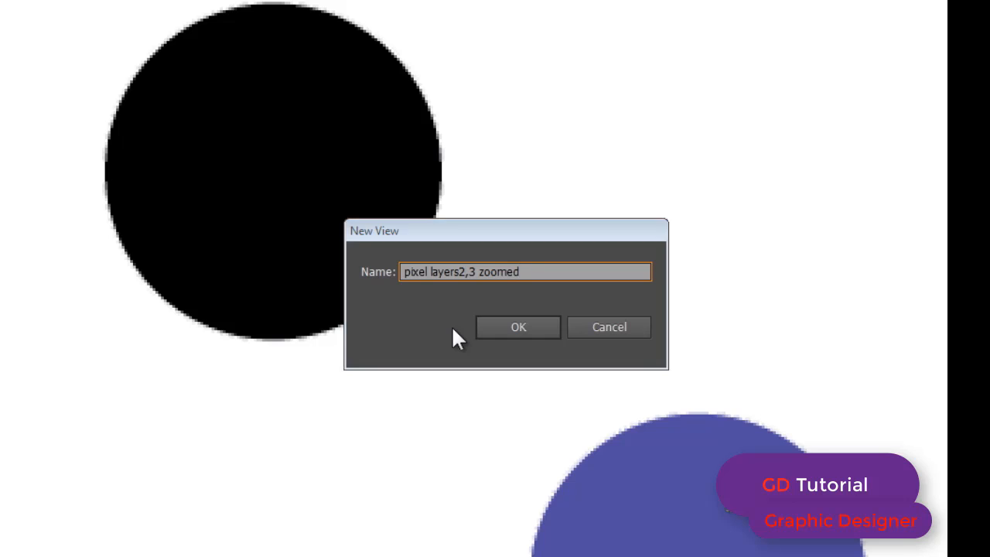
key("Return")
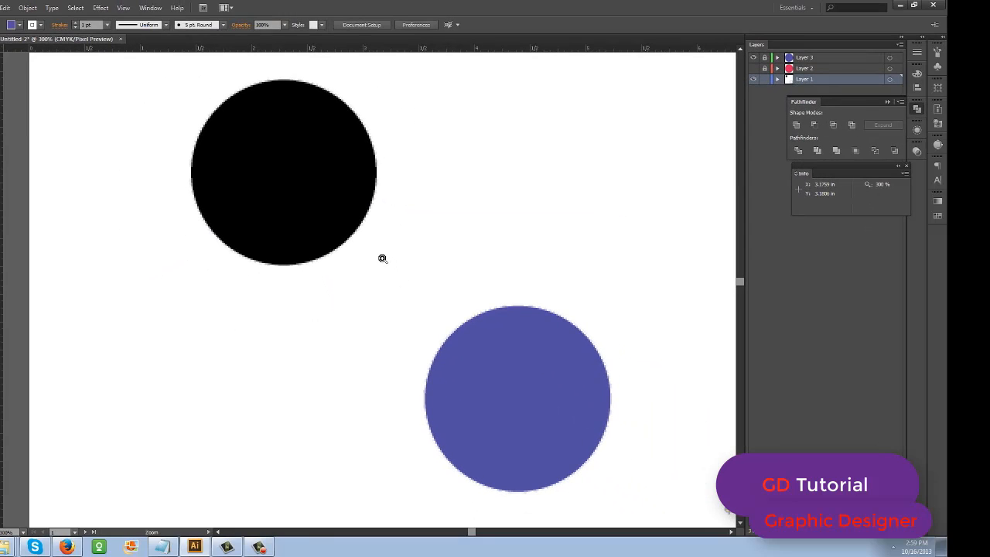
Zoom out to 100%, show Layer 2 with the red circle and hide Layers 3 and 1.
left_click(615, 182, "alt")
left_click(497, 207, "alt")
left_click_drag(310, 346, 335, 275)
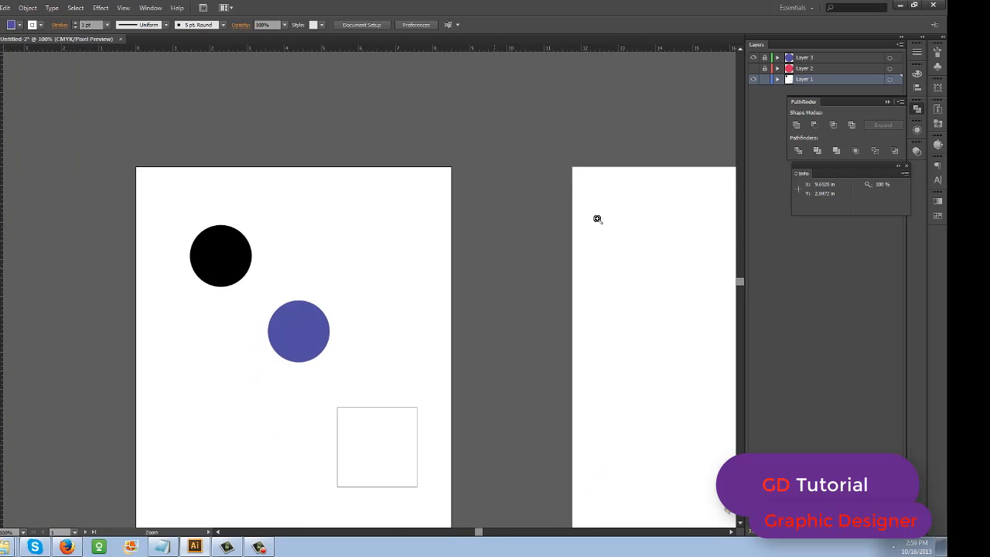
left_click(753, 68)
left_click(753, 57)
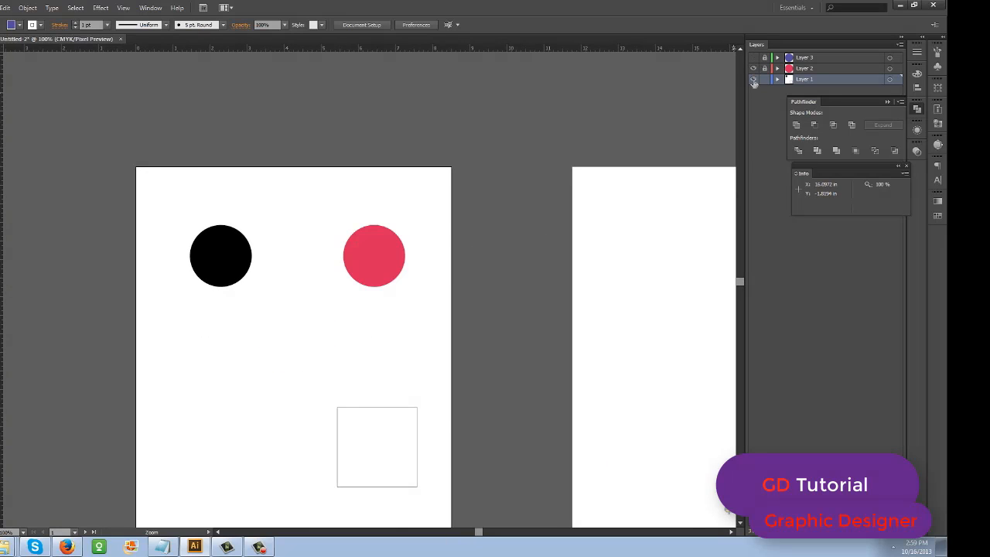
left_click(753, 80)
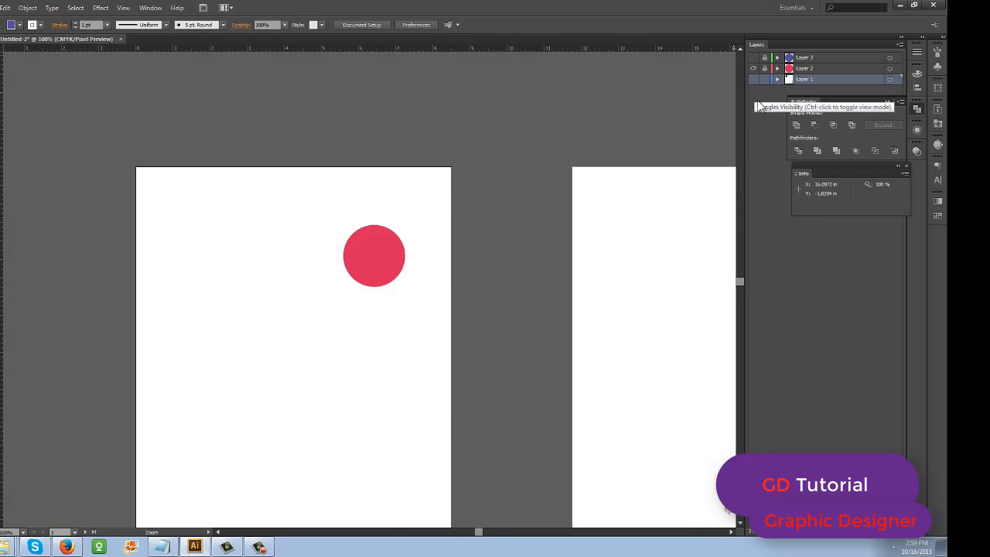
Detach the Color and Align panel group from the dock and float it below the Info panel.
left_click(917, 72)
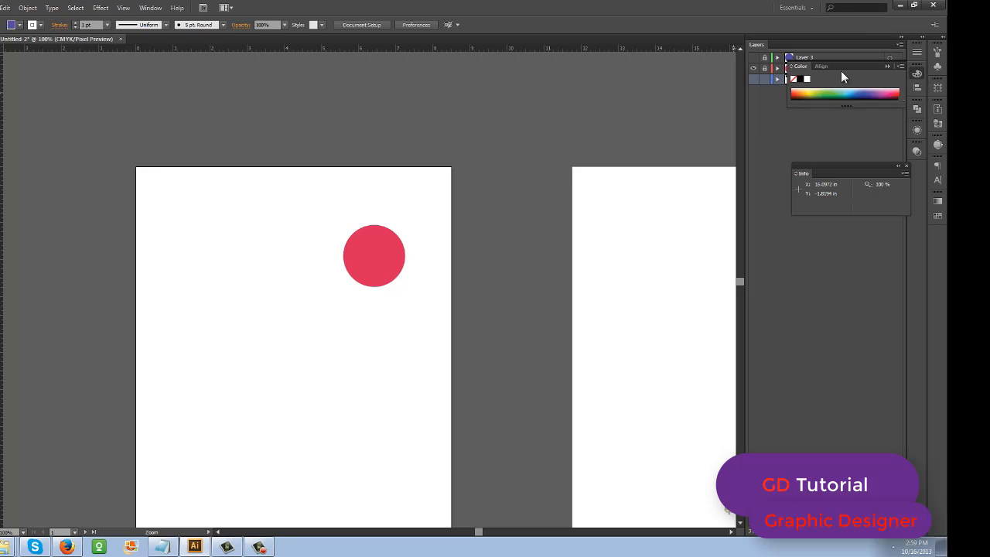
left_click_drag(841, 71, 825, 312)
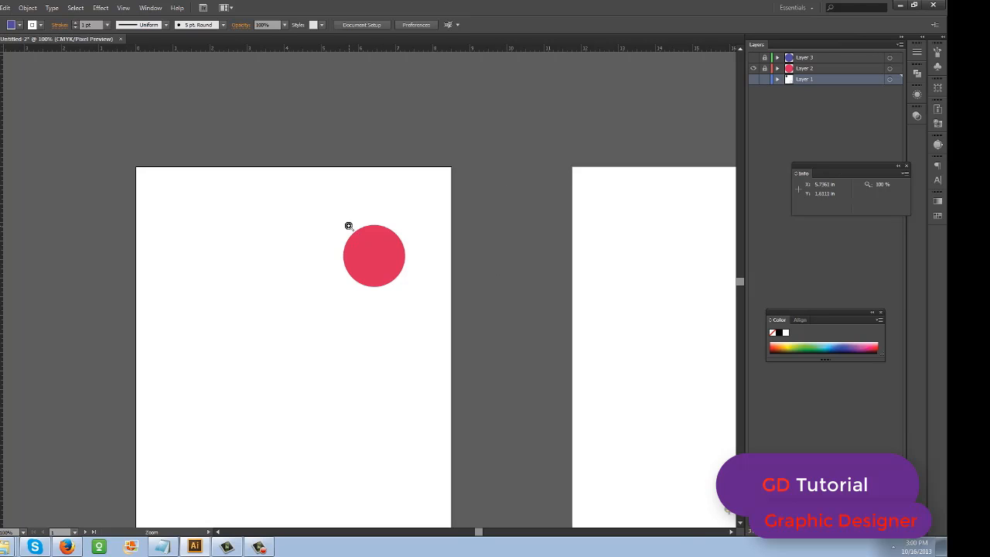
Zoom in to 200% near the red circle and switch the display to Overprint Preview.
left_click_drag(333, 210, 669, 294)
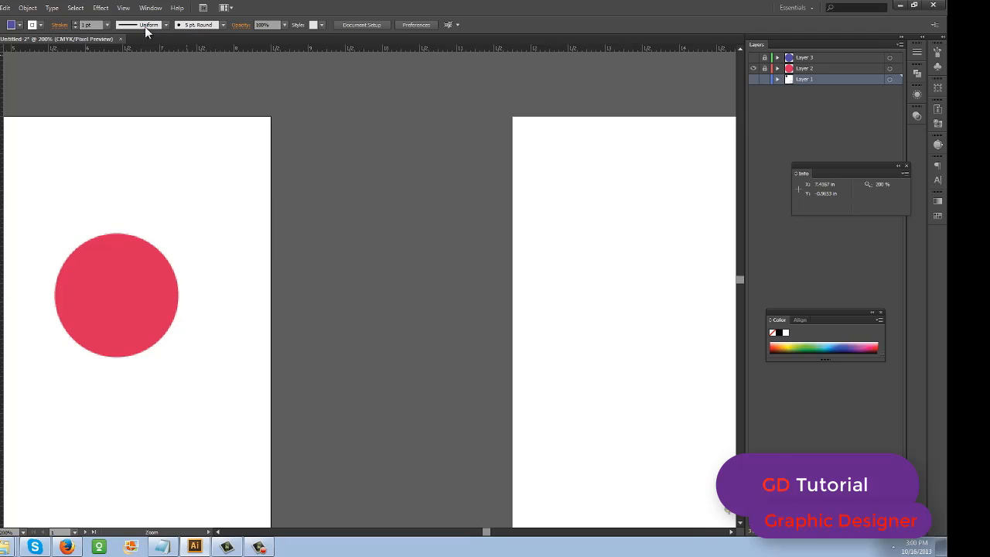
left_click(123, 8)
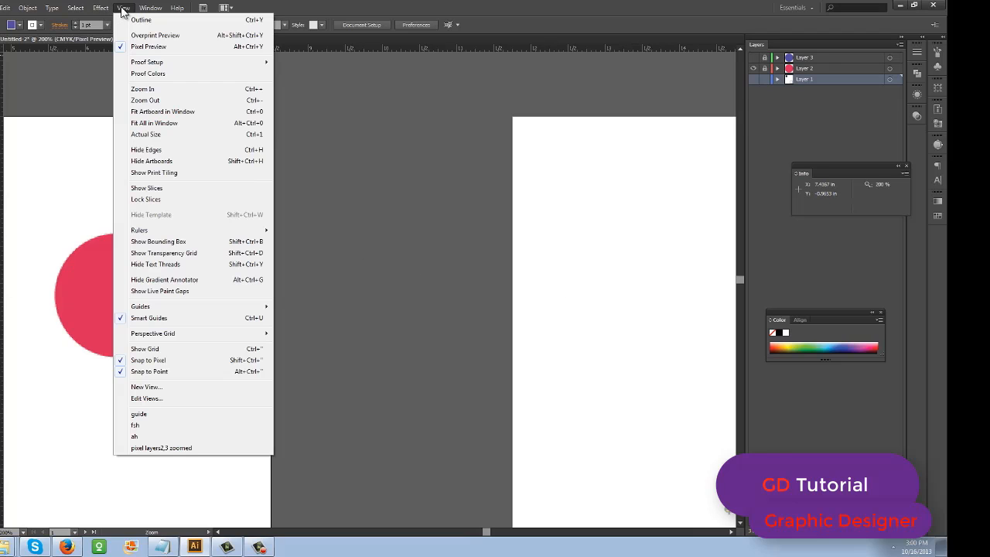
left_click(149, 35)
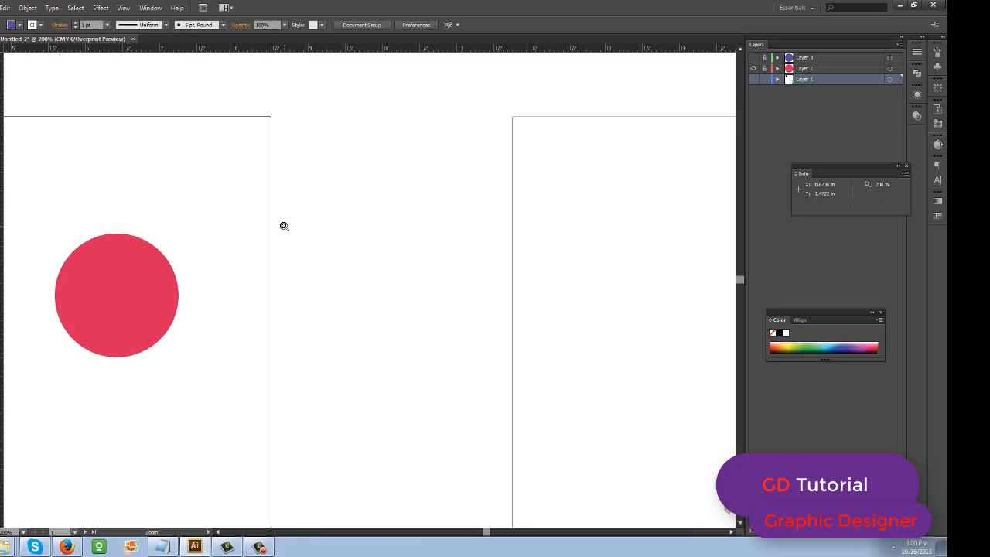
Save the overprint display of the red circle as a new view named "tsyh".
left_click(121, 7)
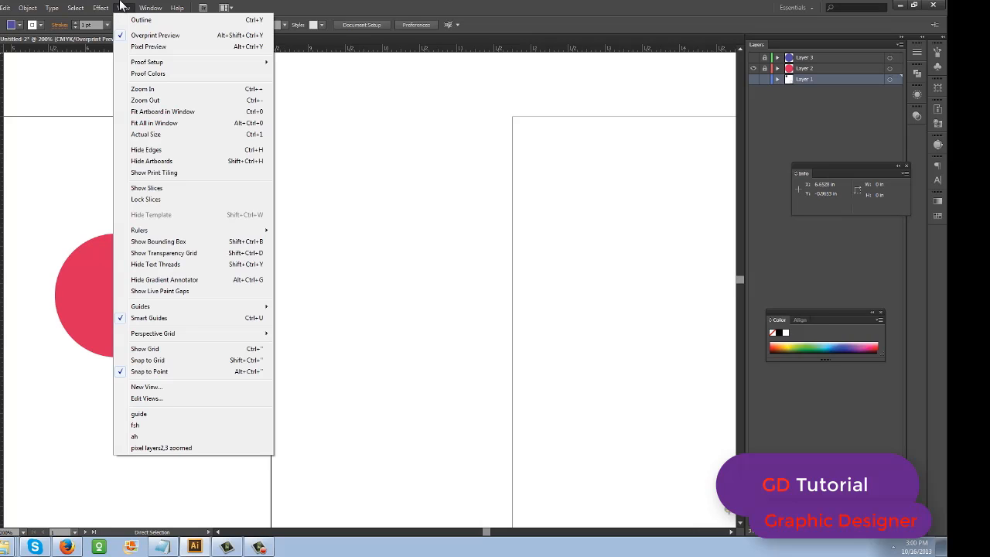
left_click(121, 7)
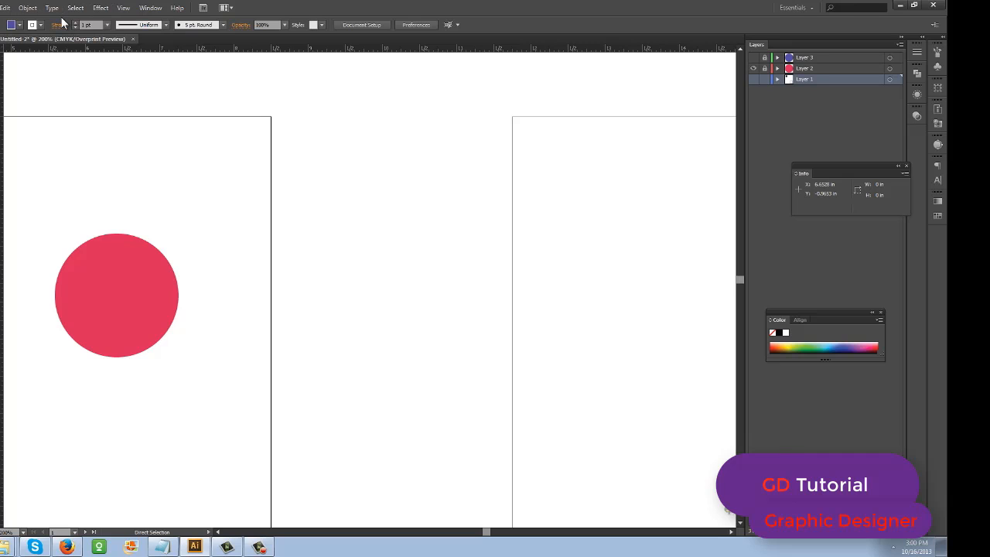
left_click(123, 7)
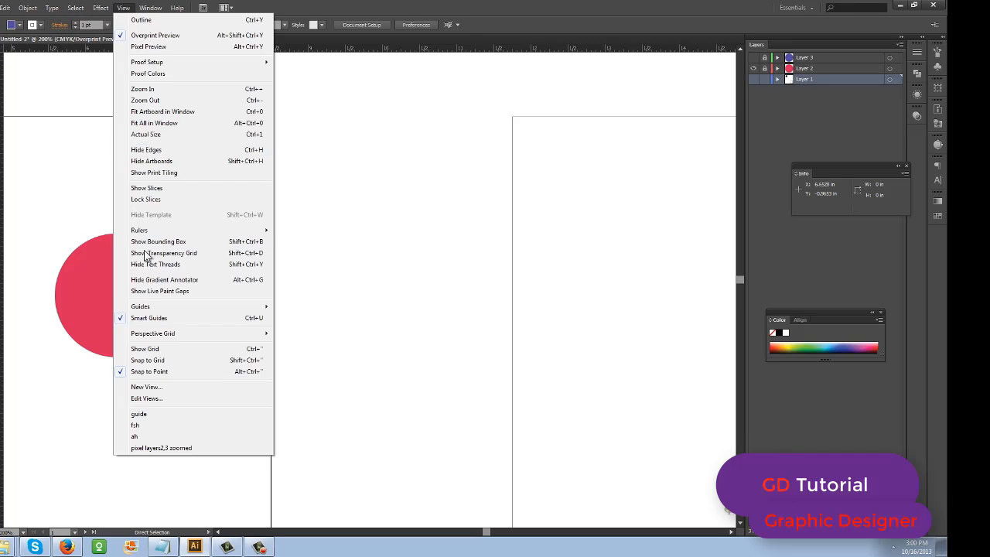
left_click(178, 388)
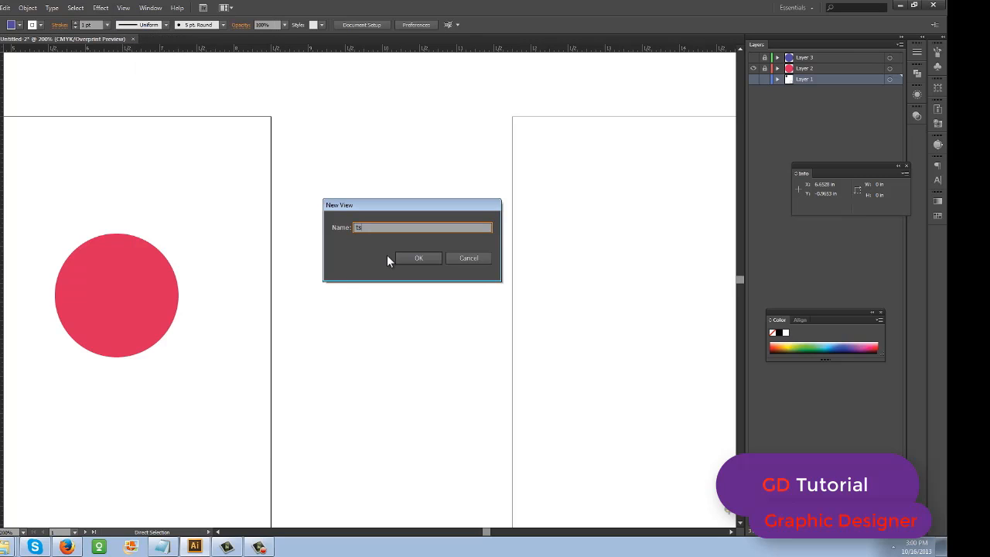
left_click(417, 257)
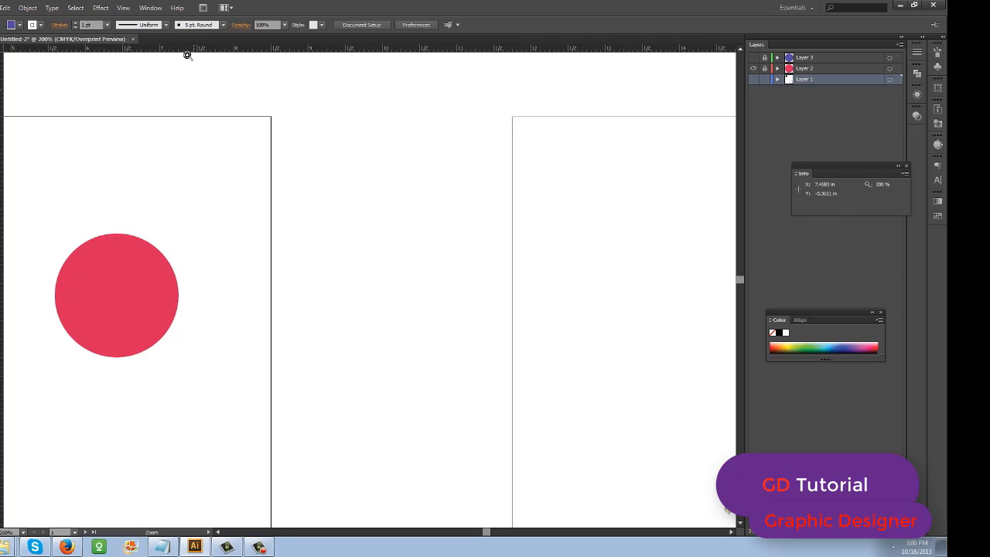
Restore the saved view "pixel layers2,3 zoomed".
key("a")
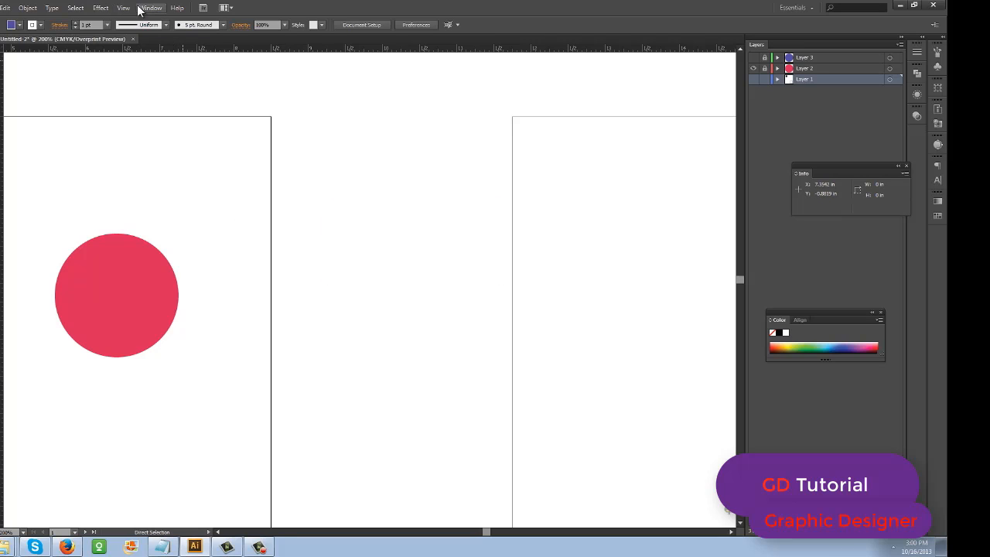
left_click(123, 8)
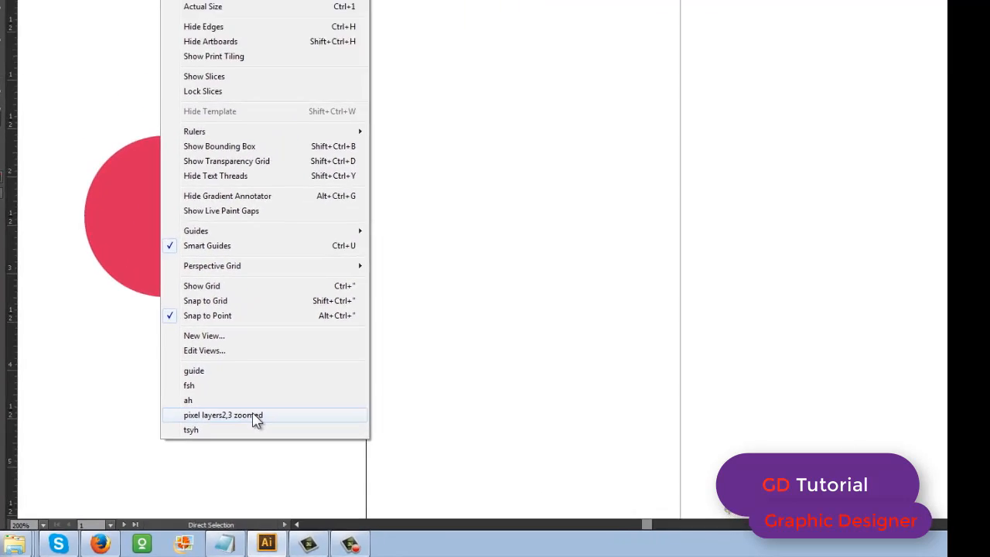
left_click(255, 418)
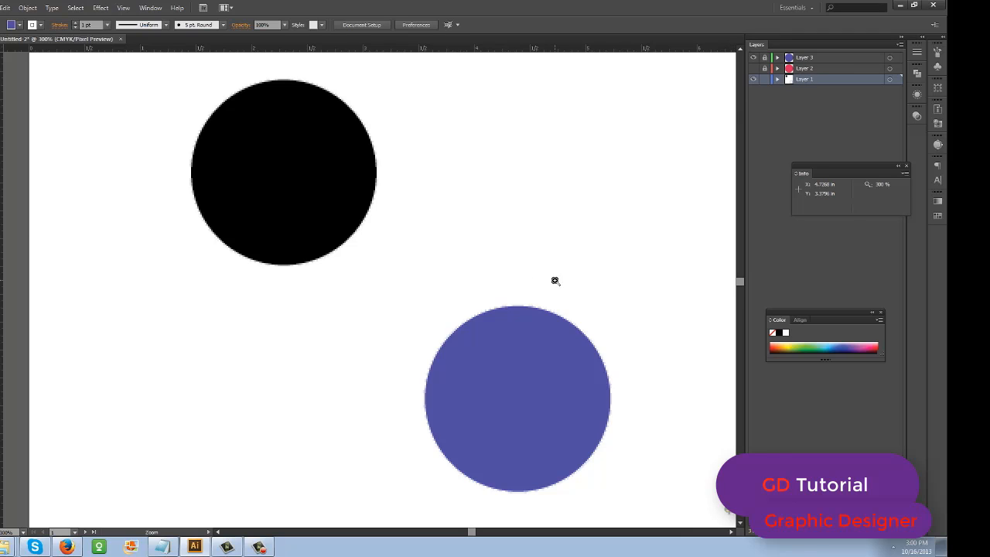
Switch to the saved view "tsyh" and pan the red circle towards the middle of the canvas.
key("a")
left_click(124, 8)
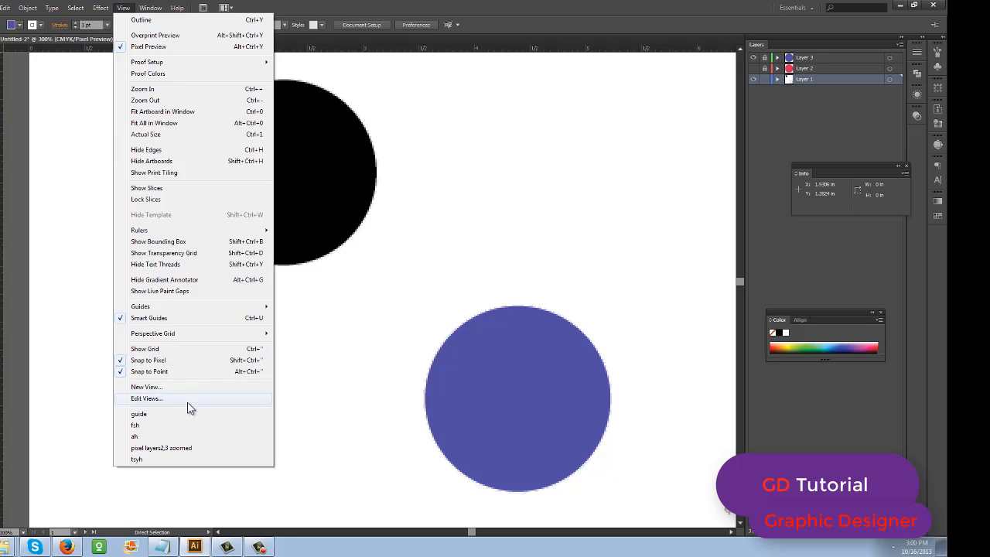
left_click(170, 460)
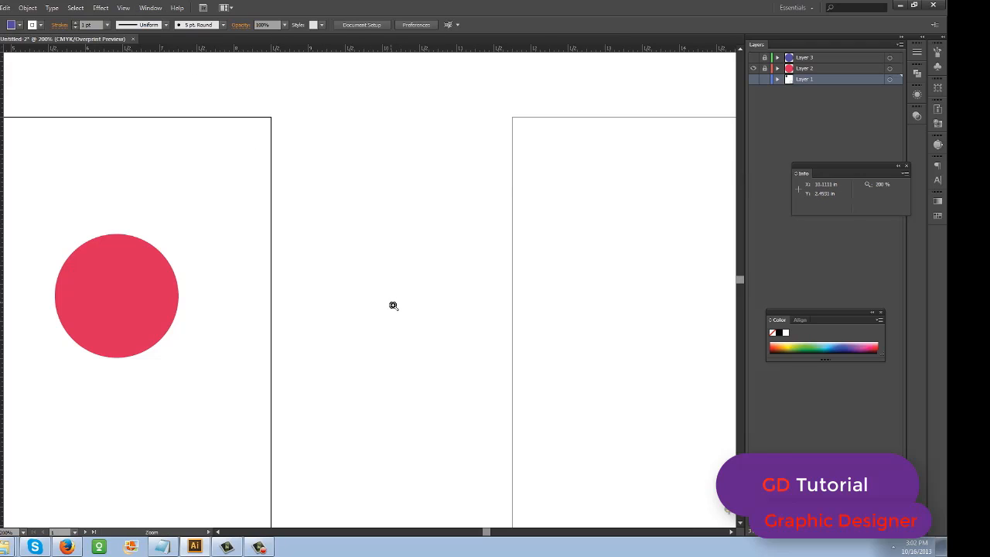
left_click_drag(398, 294, 506, 267)
left_click_drag(144, 278, 468, 277)
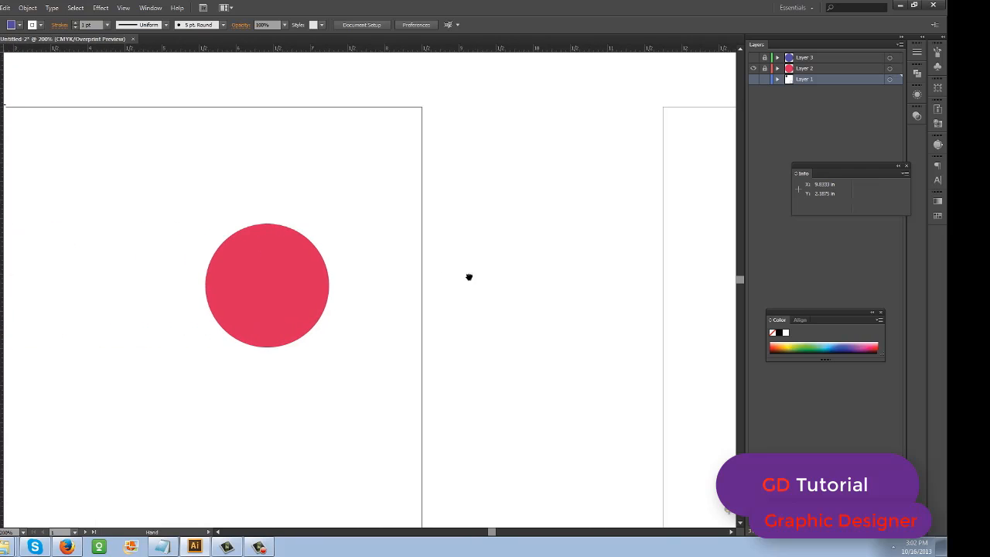